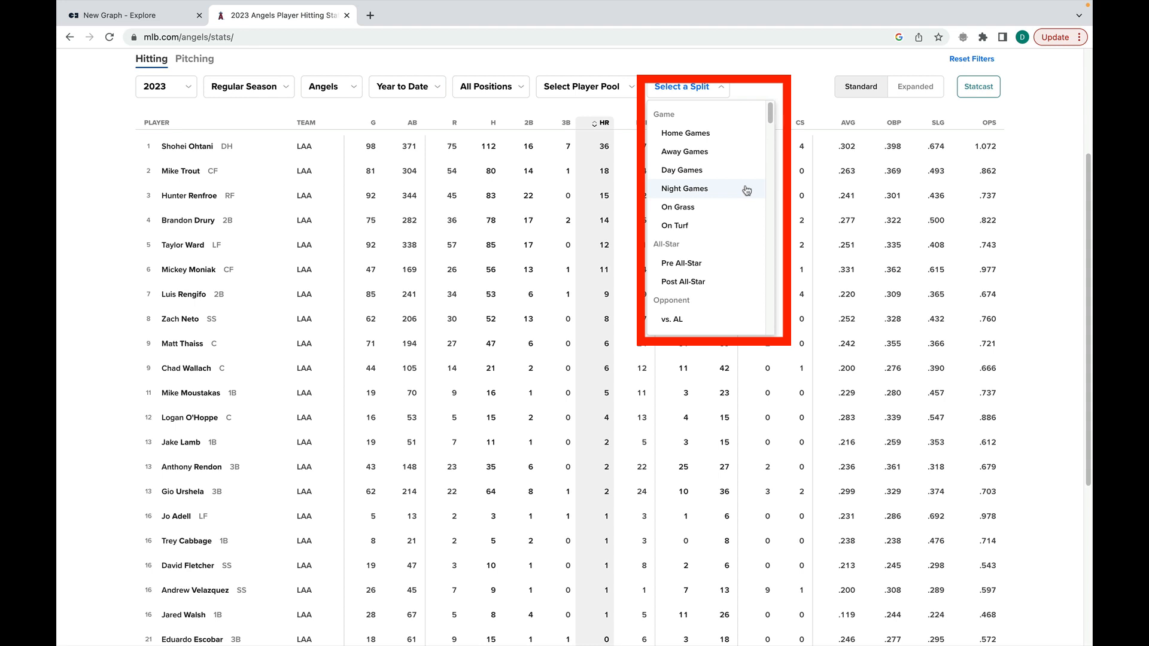
- Look through the stat split options, switch to the New Graph exploration, and add all GameCondition nodes to the canvas
scroll(759, 287, "down", 3)
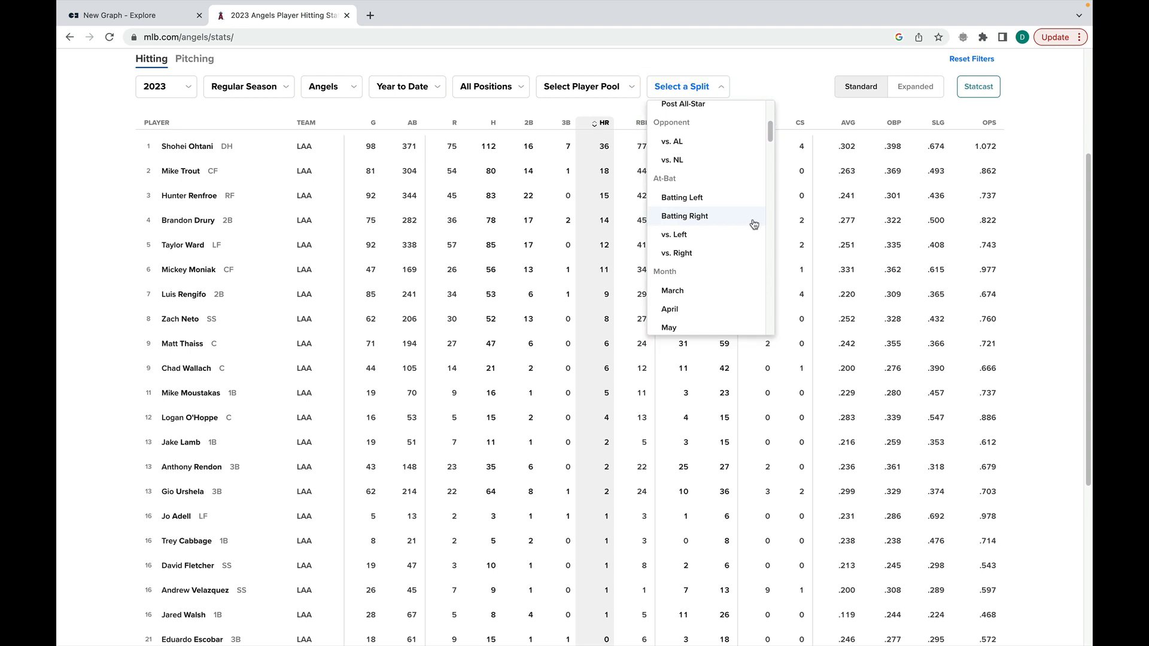
left_click(109, 21)
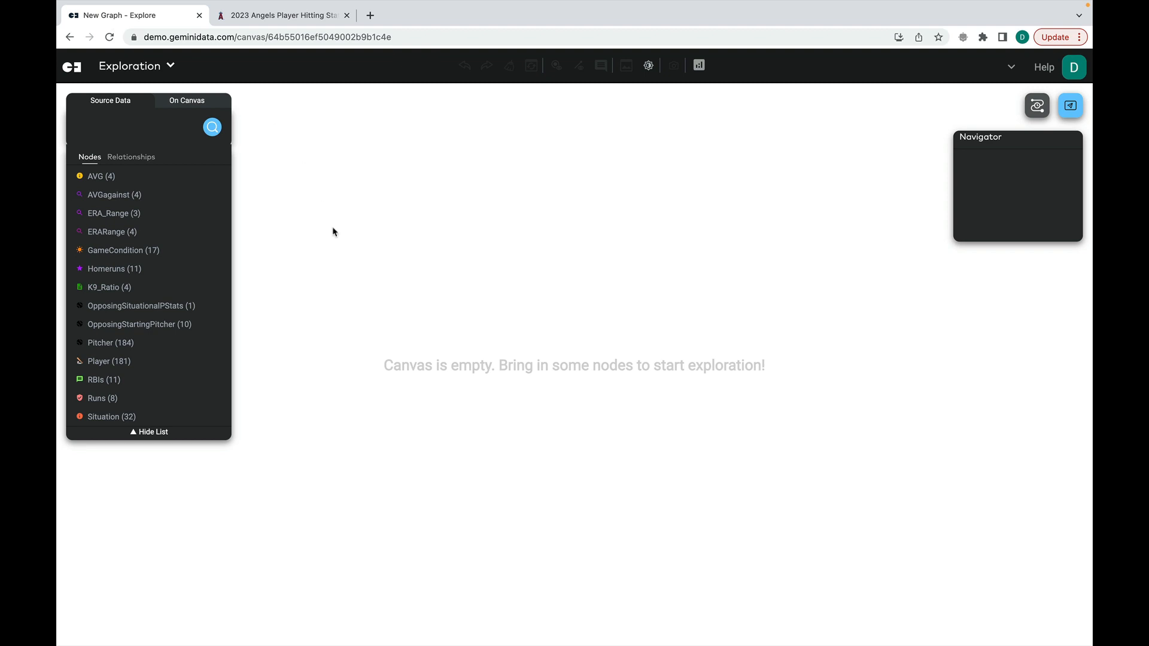
left_click(217, 250)
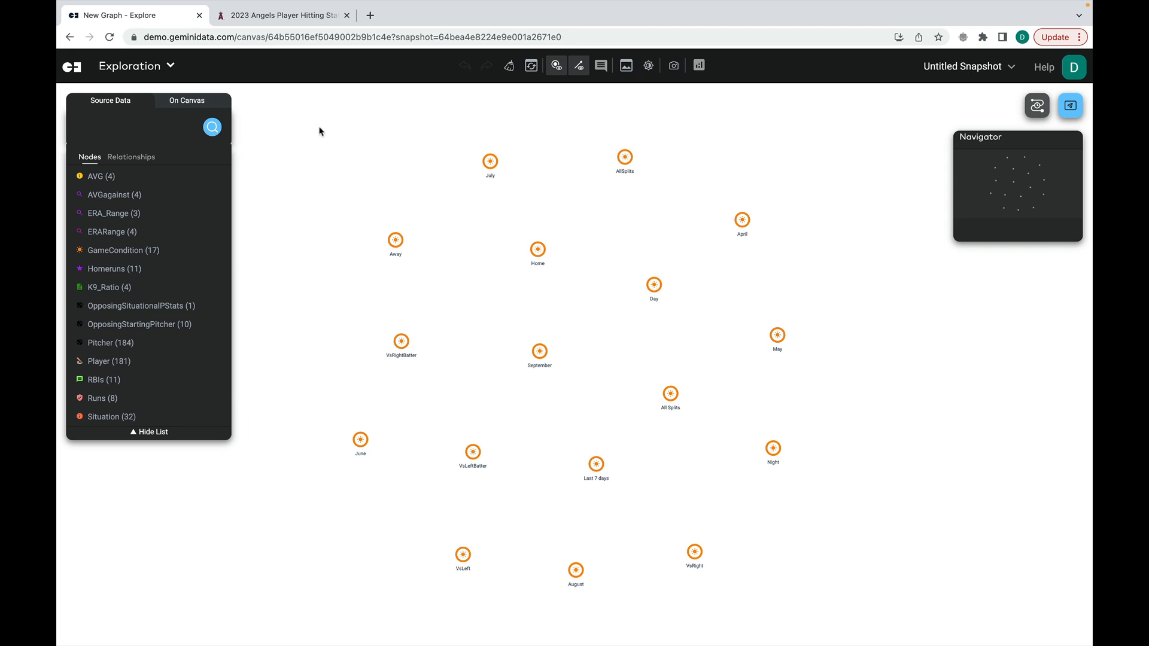
- Select all GameCondition nodes on the canvas and arrange them in the Rect format
left_click_drag(319, 131, 846, 618)
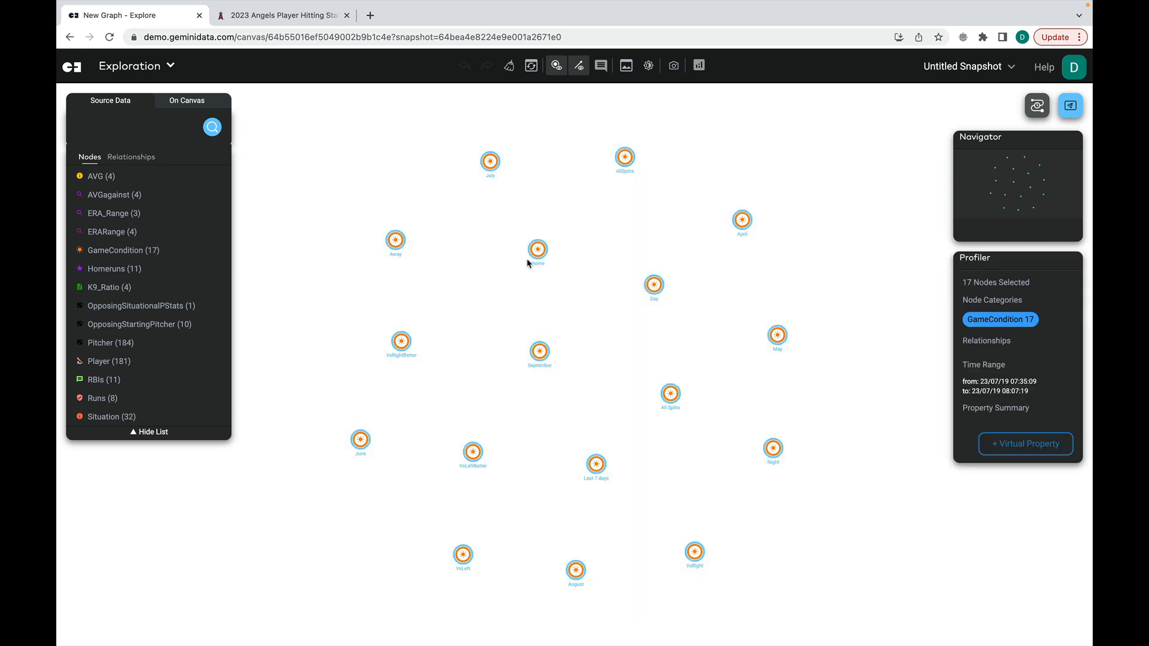
right_click(528, 263)
mouse_move(581, 505)
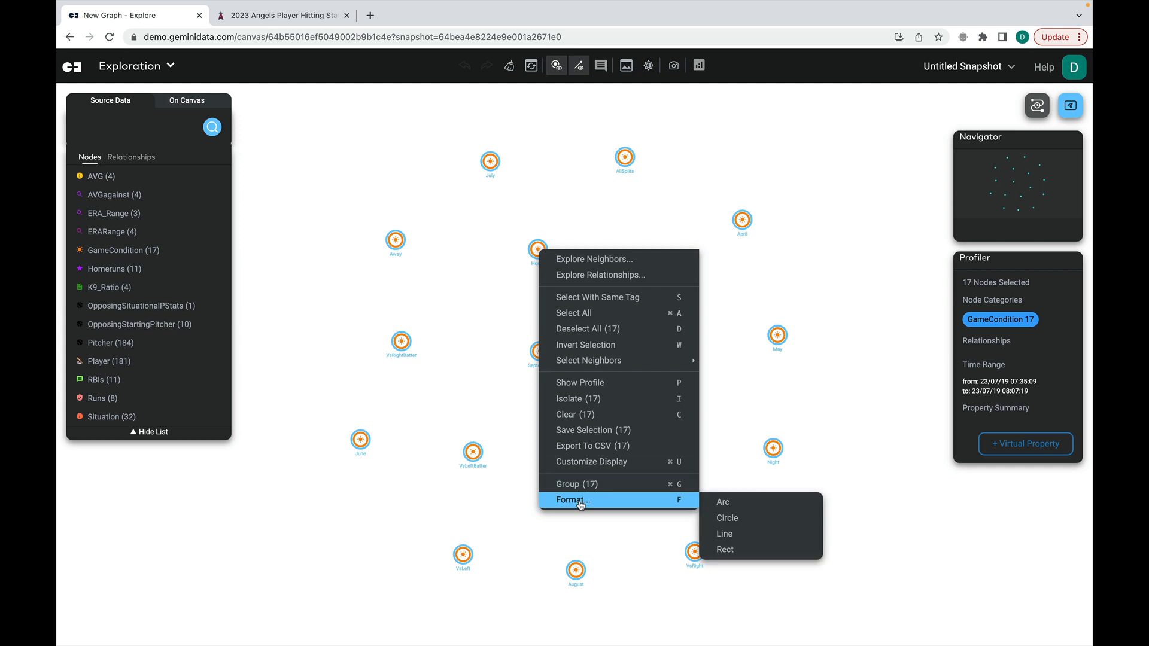
left_click(745, 549)
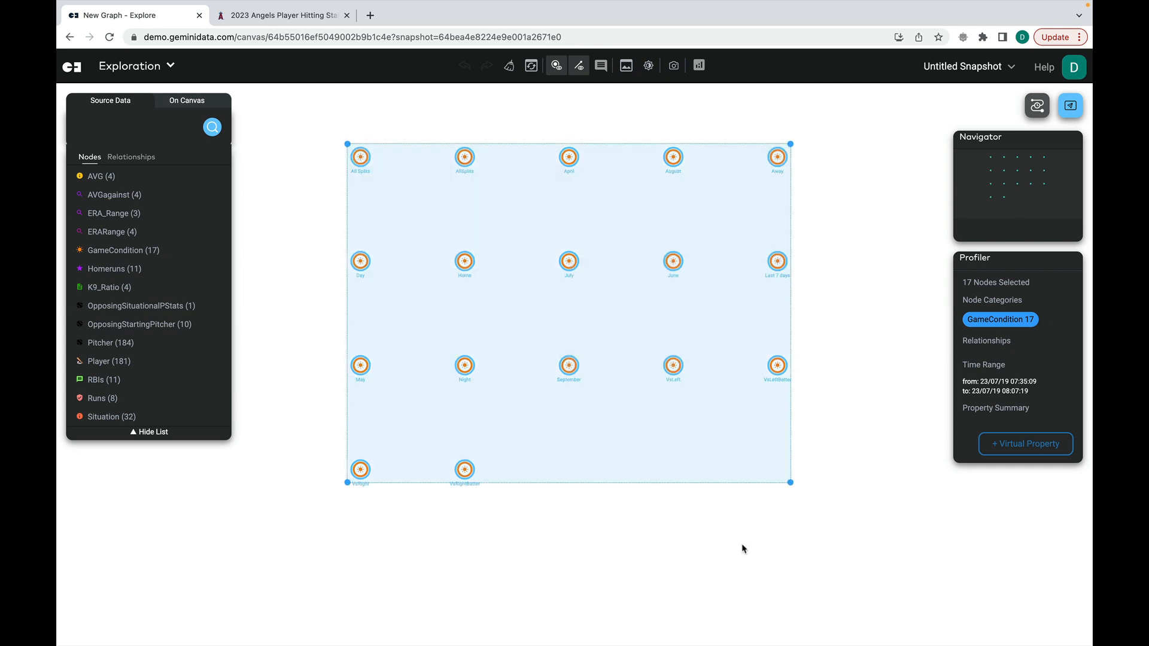
left_click(712, 537)
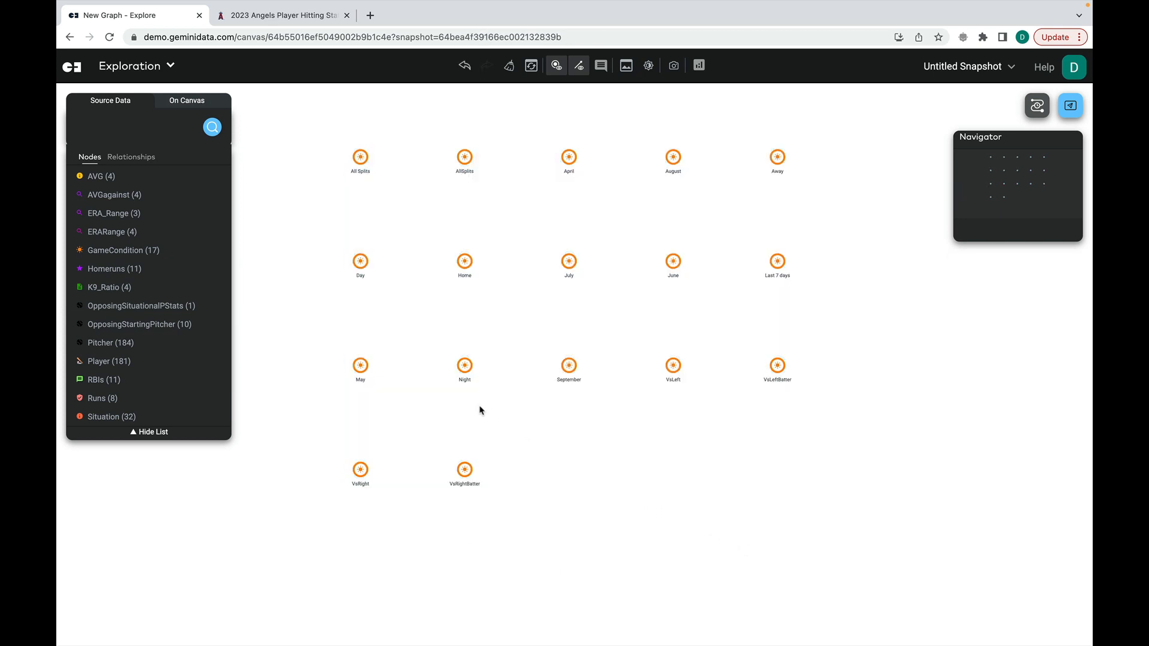
- Move the Night, VsLeft and Home nodes side by side into the empty space in the grid's last row
left_click(465, 371)
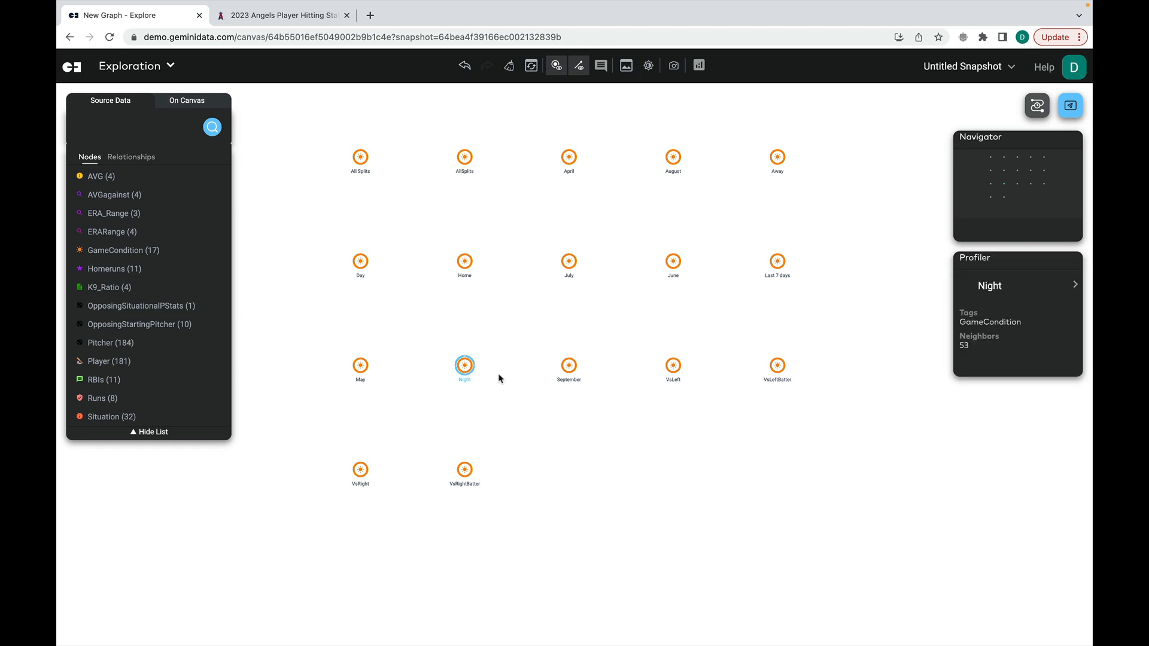
left_click_drag(465, 370, 675, 477)
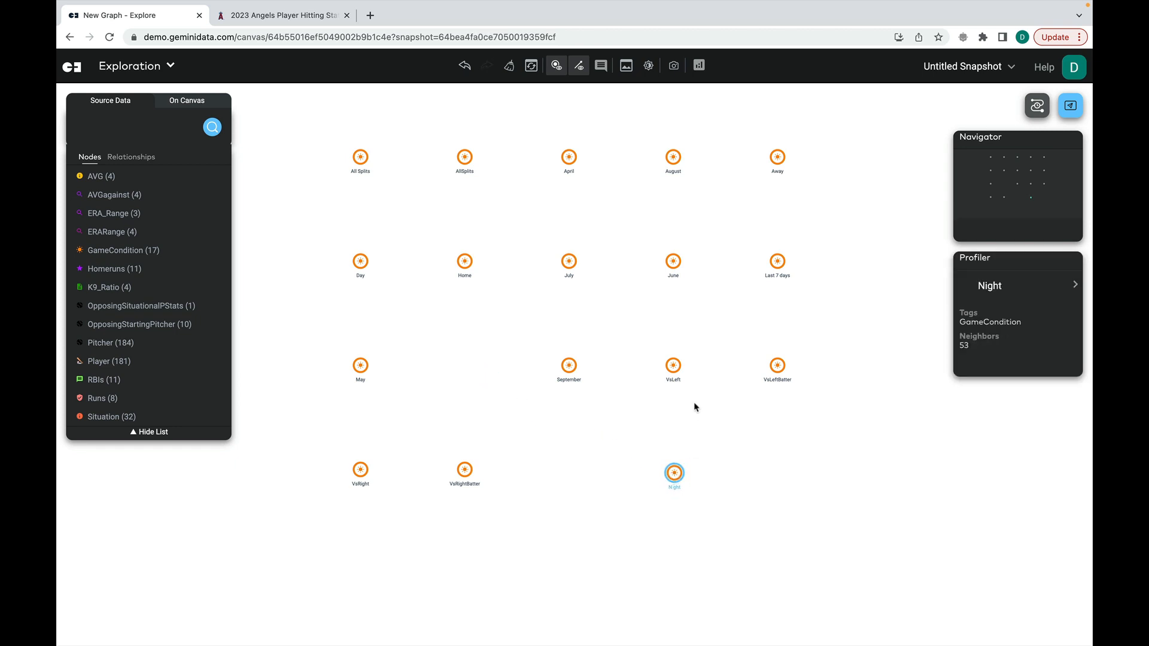
left_click_drag(673, 367, 709, 476)
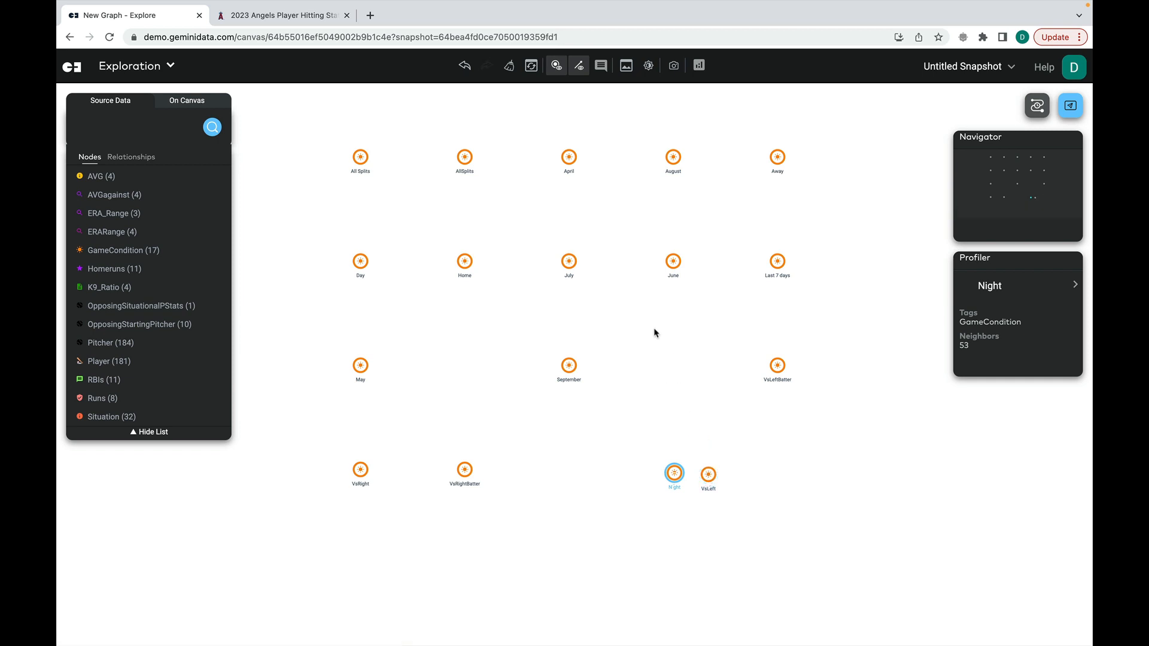
left_click_drag(465, 261, 746, 477)
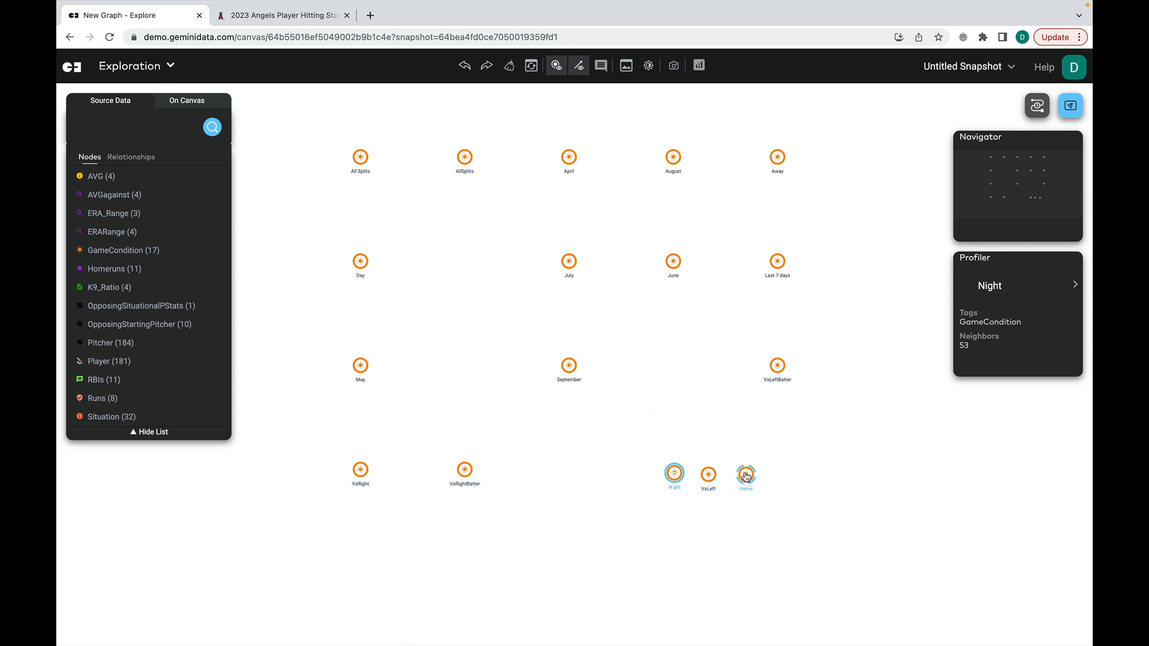
- Select the Night, VsLeft and Home nodes together and isolate them on the canvas
scroll(697, 459, "up", 3)
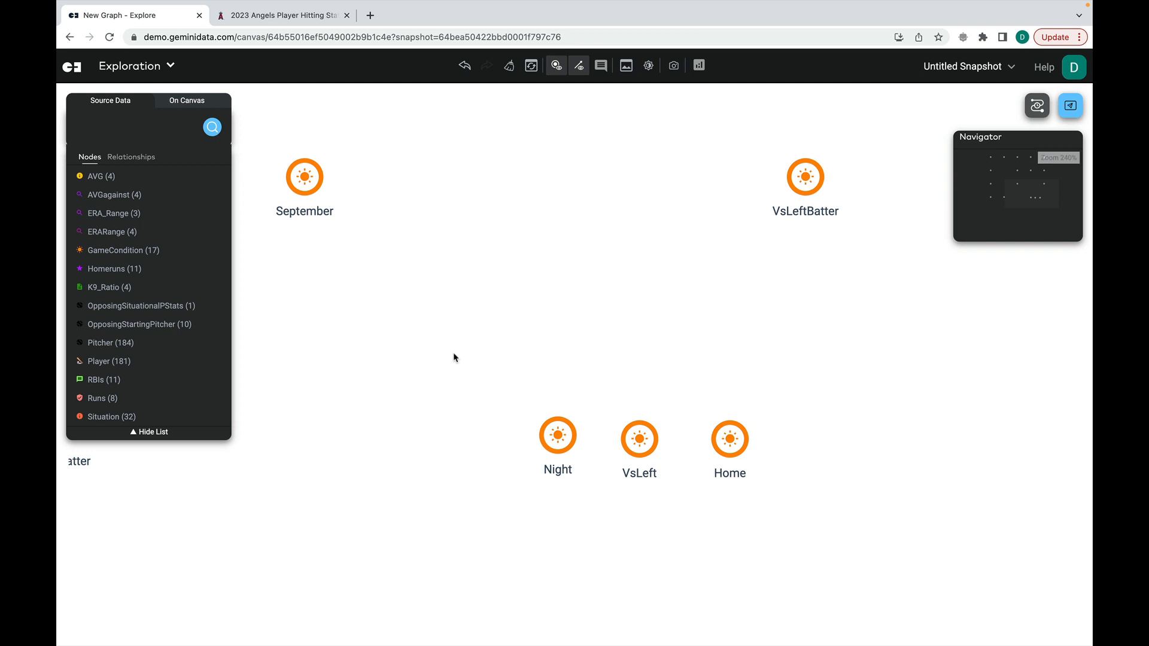
left_click_drag(454, 353, 815, 552)
right_click(640, 447)
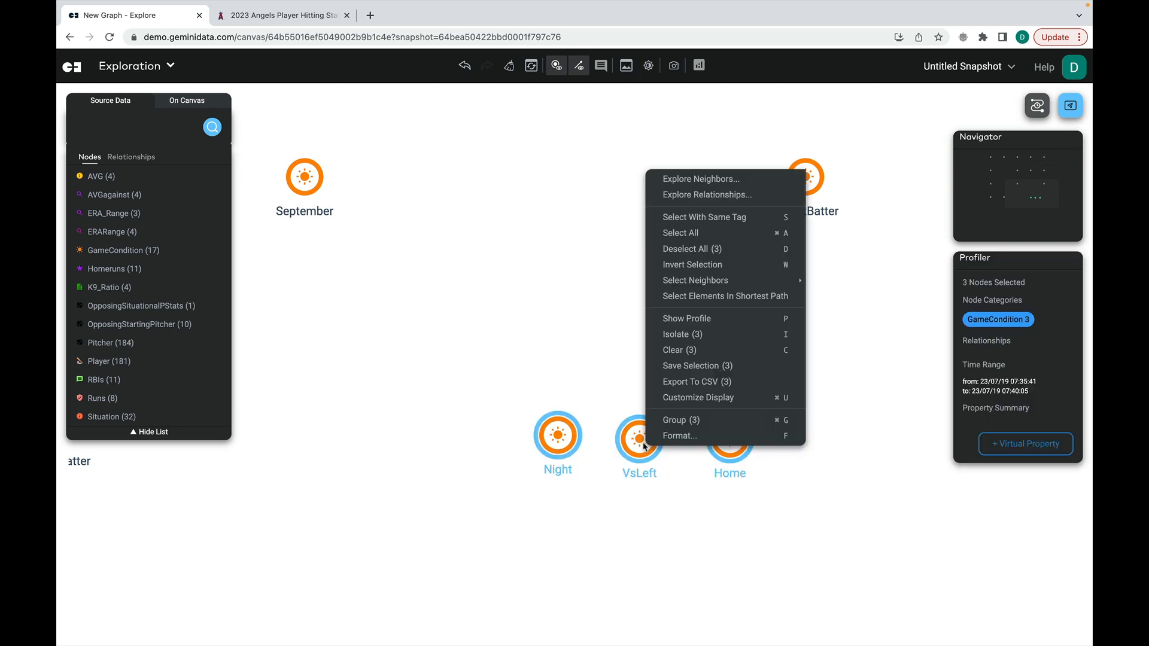
left_click(680, 335)
- Explore the neighbors of the Night, Home and VsLeft nodes to bring in their Player nodes
left_click_drag(407, 233, 769, 525)
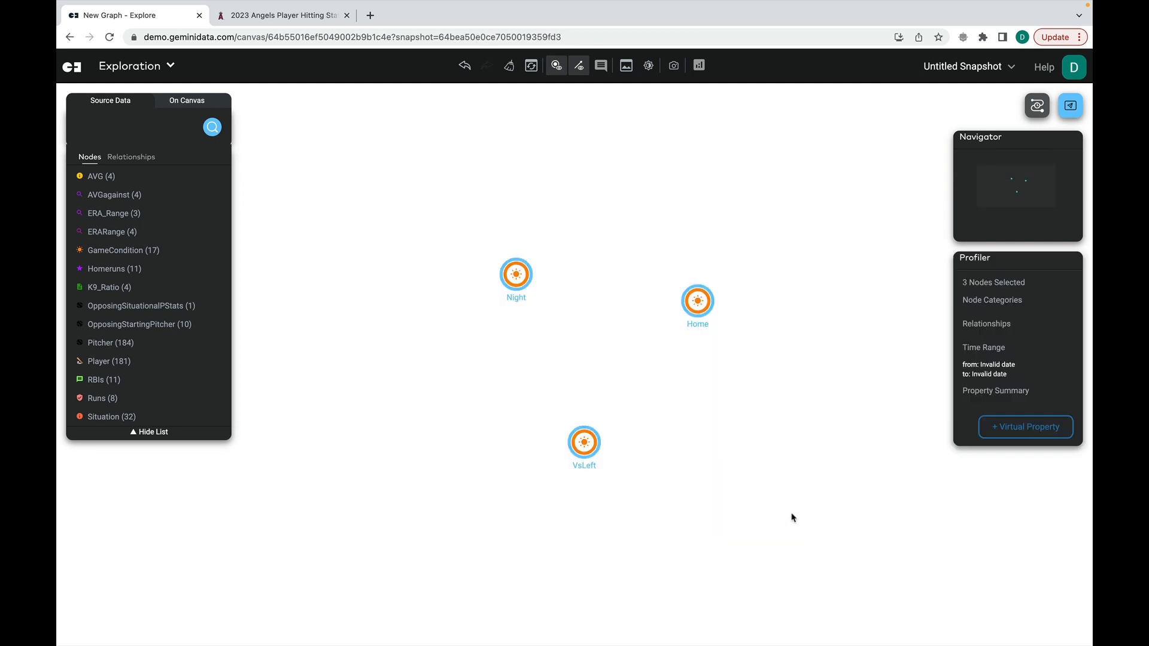
right_click(705, 300)
mouse_move(830, 314)
left_click(905, 342)
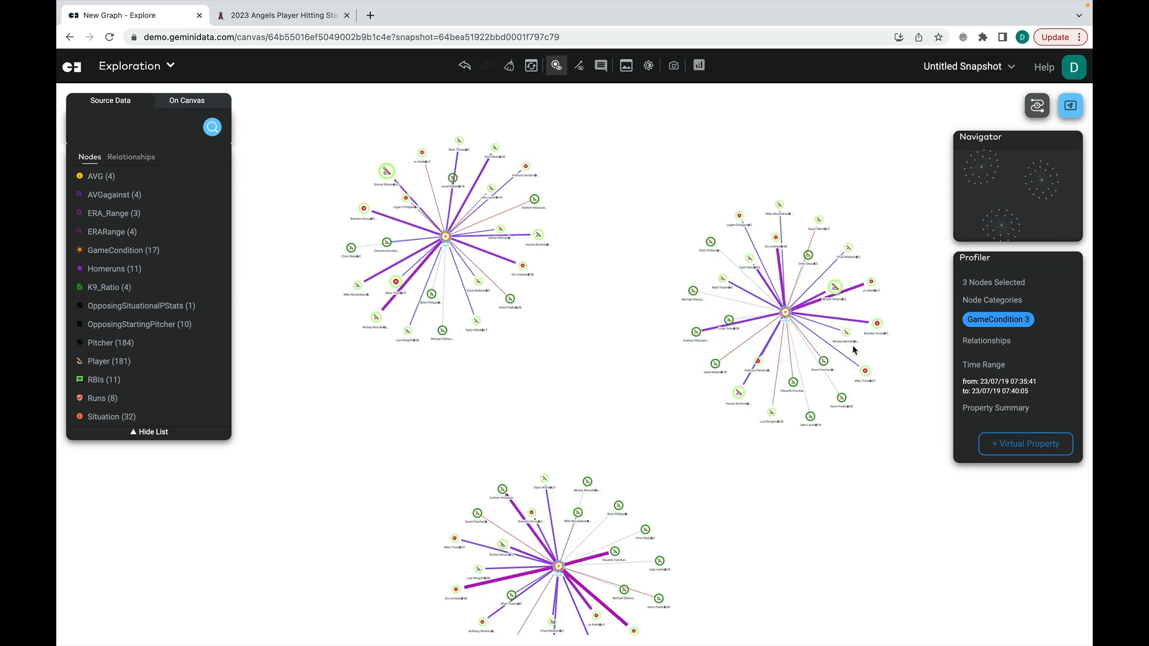
scroll(854, 350, "up", 3)
scroll(854, 351, "up", 3)
left_click(806, 215)
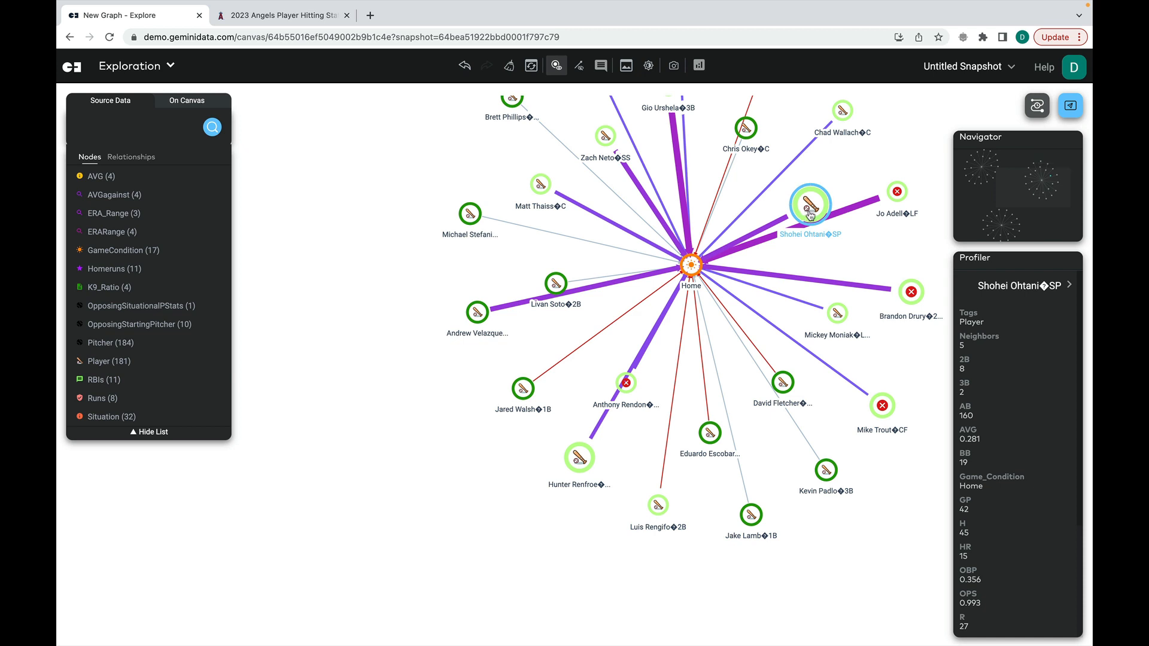
left_click_drag(811, 214, 837, 177)
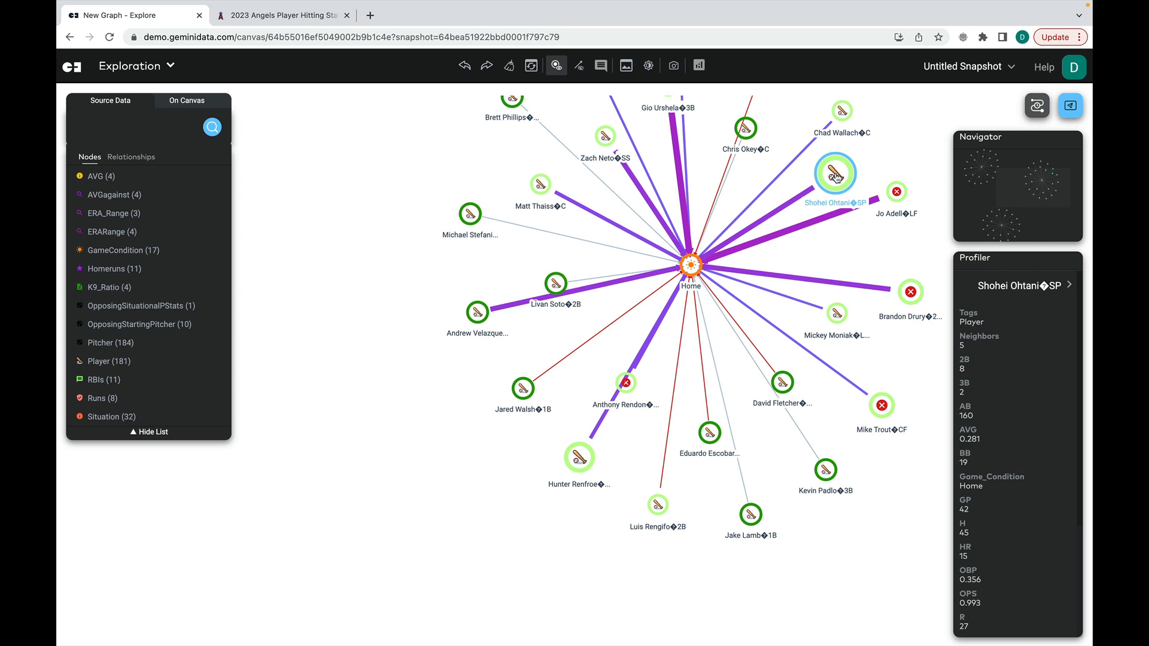
left_click(797, 205)
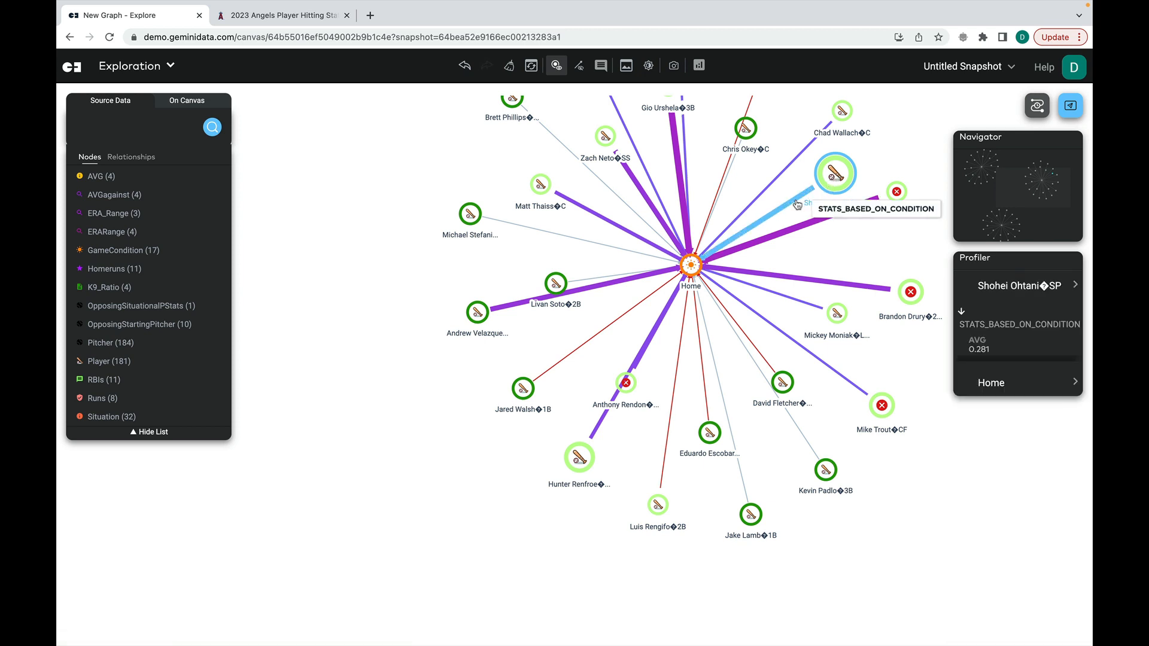
- Select every node with the Player tag and add their AVG neighbors to the graph
scroll(407, 271, "down", 5)
left_click_drag(379, 301, 567, 327)
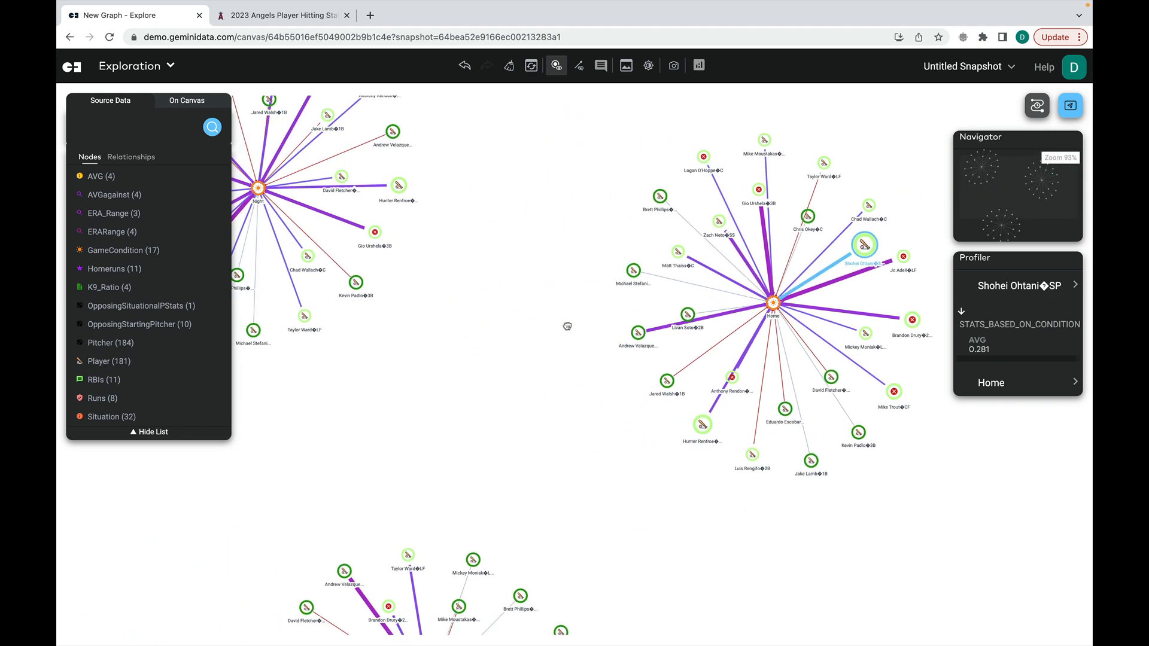
right_click(863, 243)
left_click(920, 291)
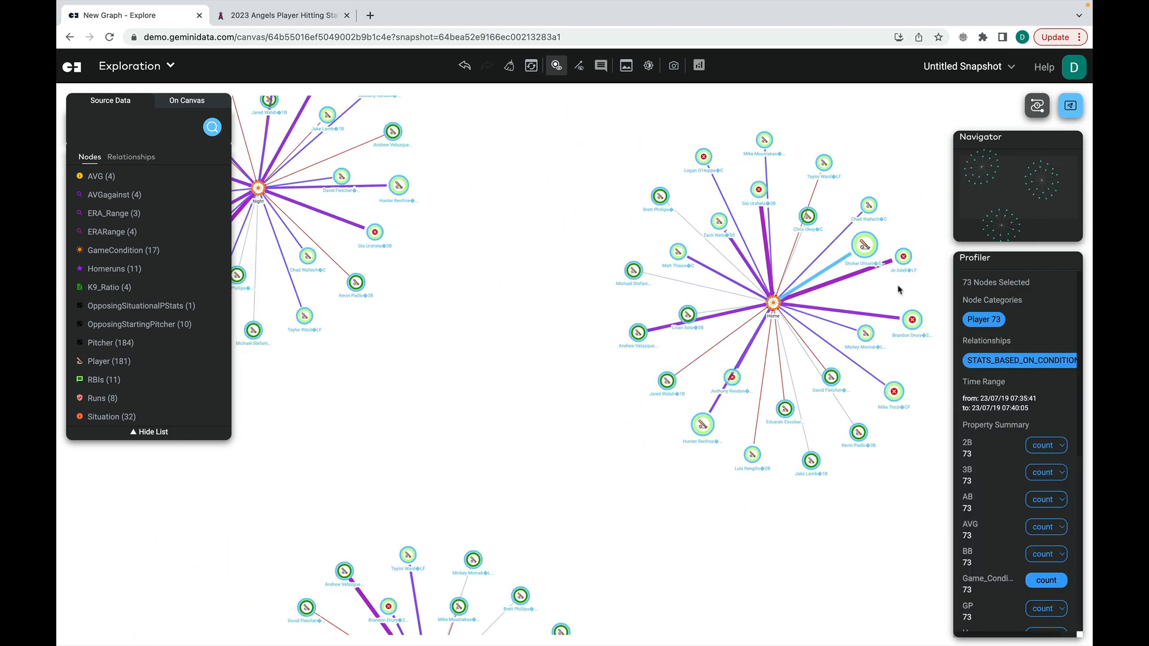
right_click(860, 243)
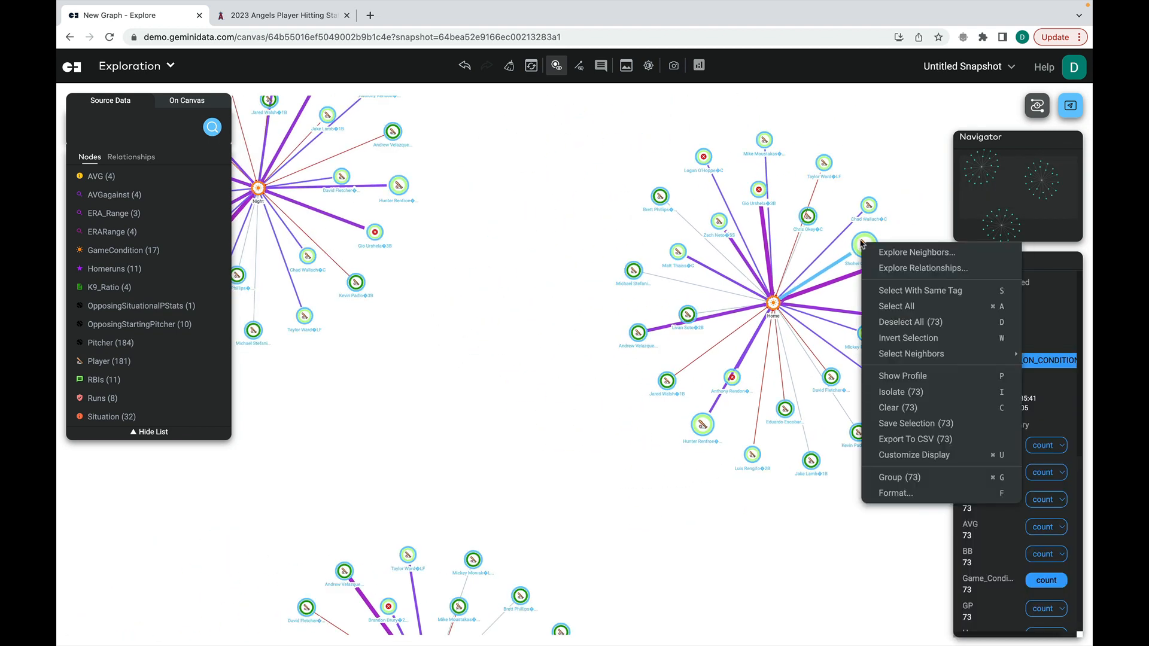
left_click(884, 253)
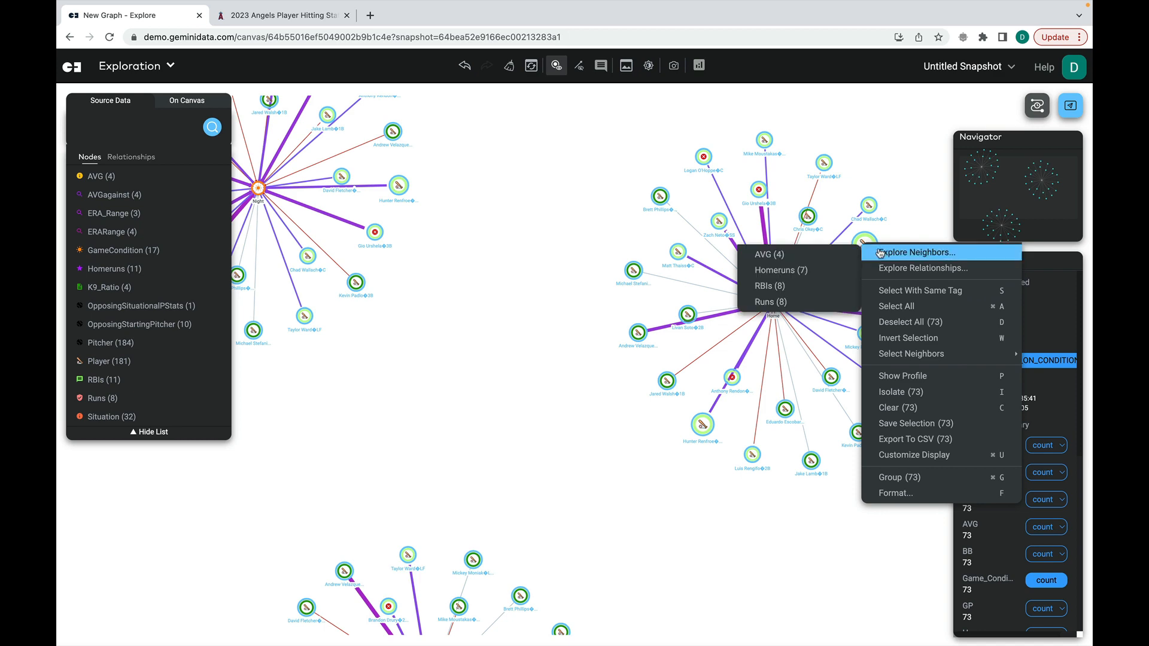
left_click(824, 247)
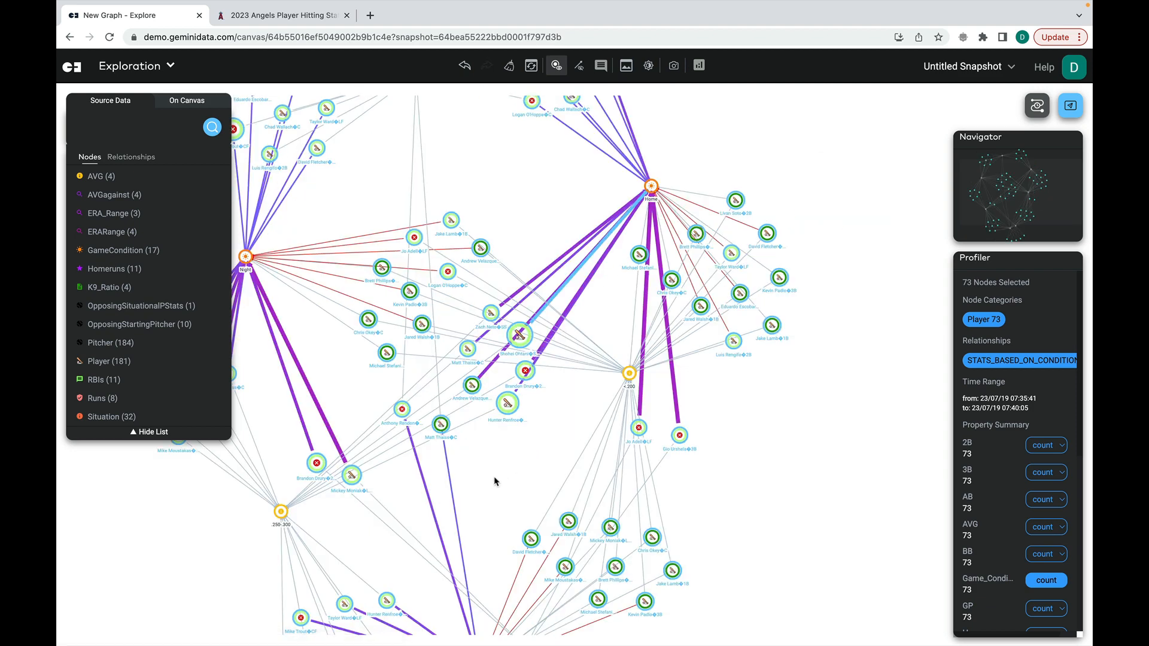
- Select the <.200 batting average node with its Level 1 neighbors and clear them from the canvas
left_click_drag(495, 482, 620, 477)
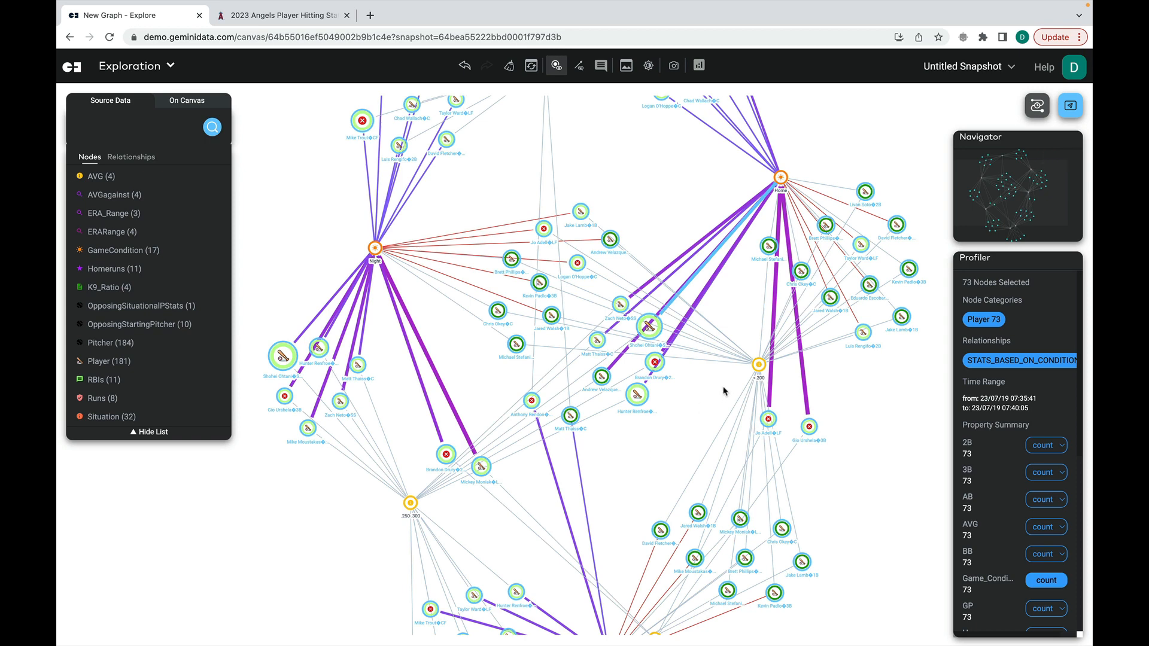
scroll(782, 383, "up", 5)
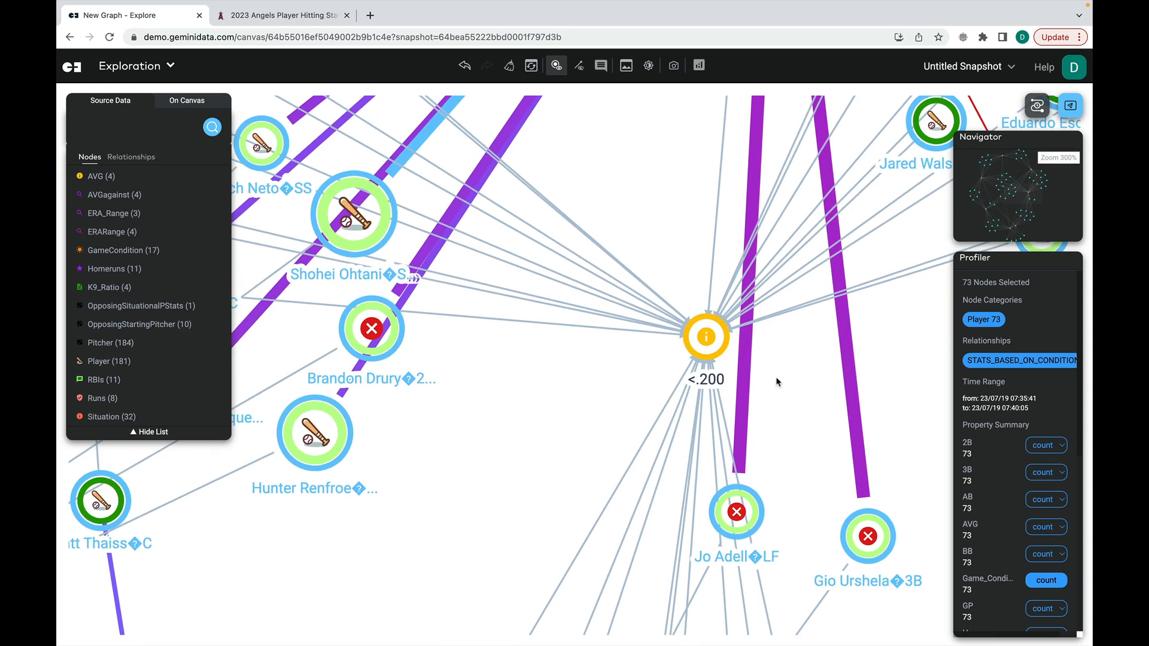
scroll(721, 353, "down", 3)
left_click(719, 353)
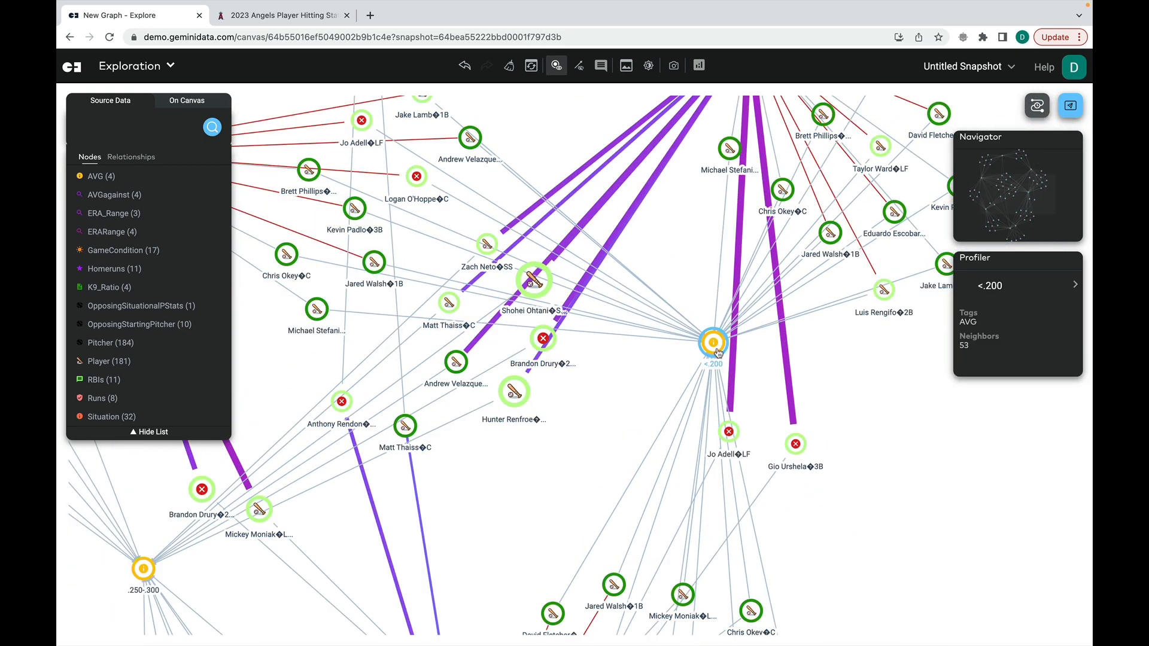
right_click(718, 352)
mouse_move(860, 462)
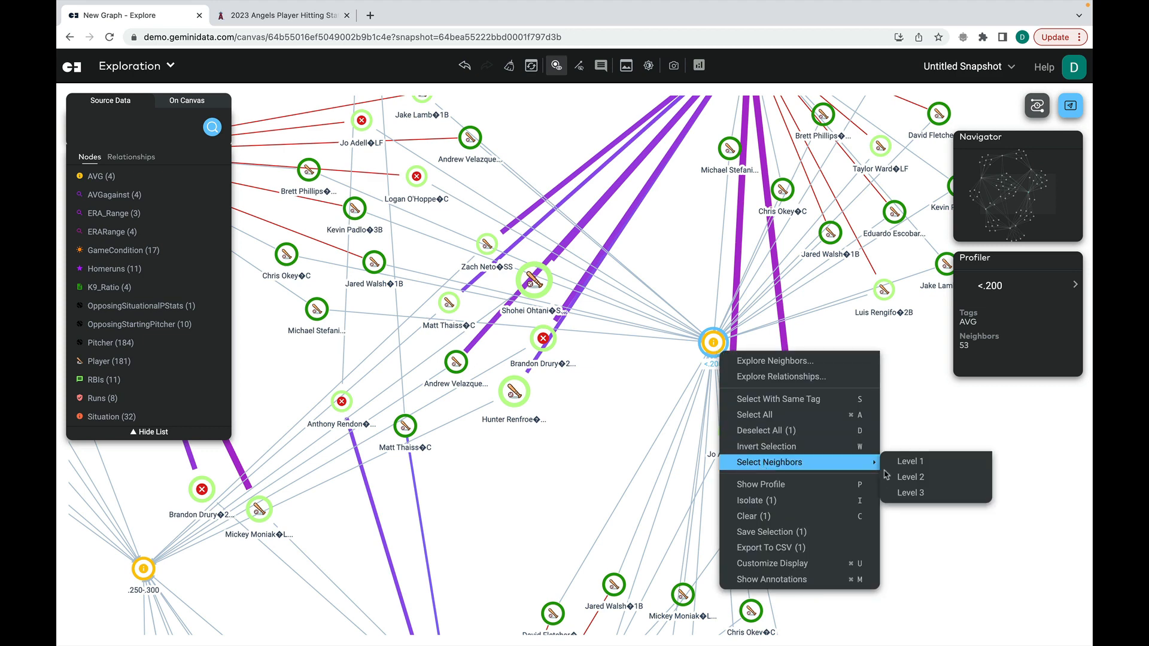
left_click(936, 464)
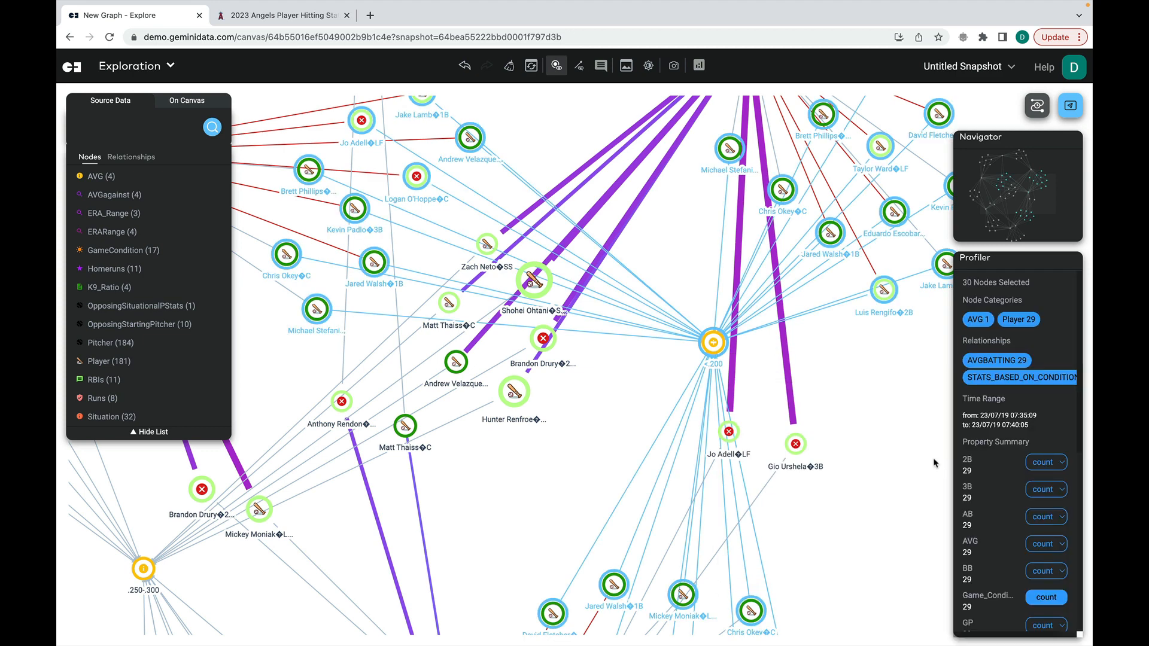
right_click(711, 344)
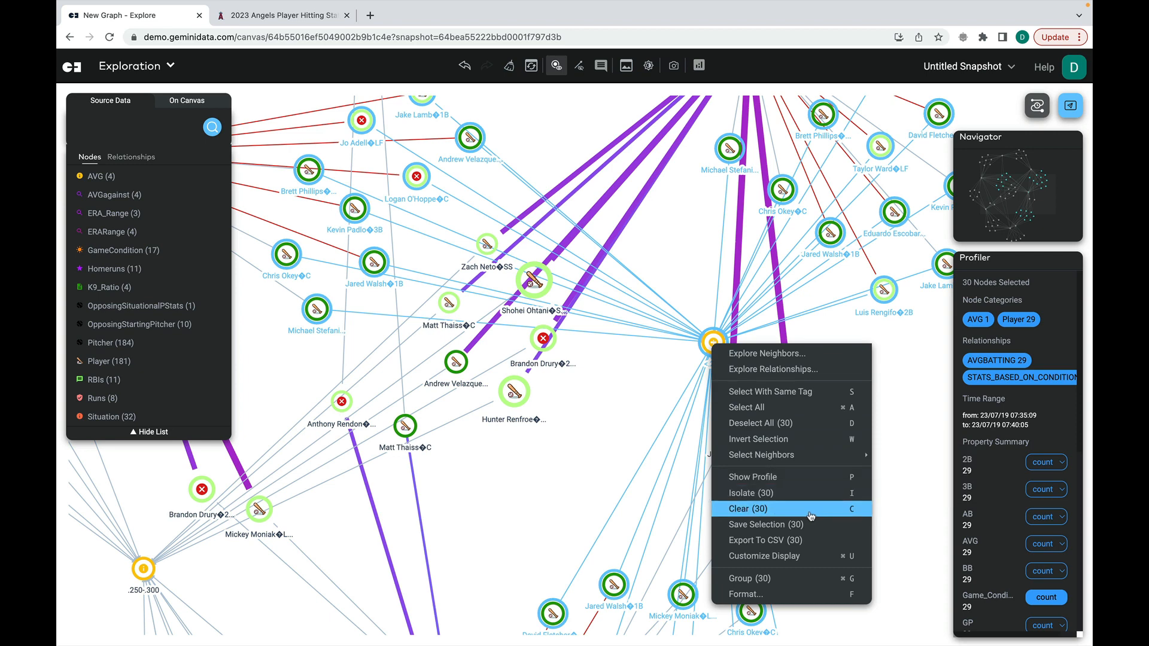
left_click(802, 505)
- Clear the .200-250 batting average node and its Level 1 neighbors from the canvas
scroll(764, 465, "up", 2)
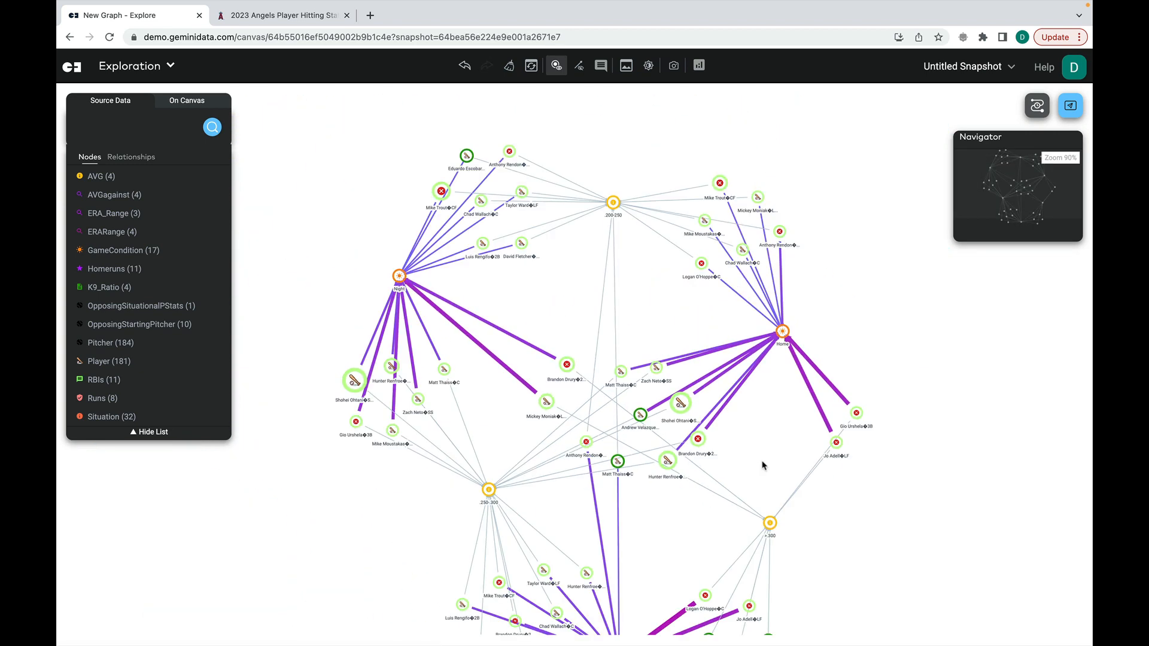
scroll(613, 219, "up", 3)
left_click(619, 202)
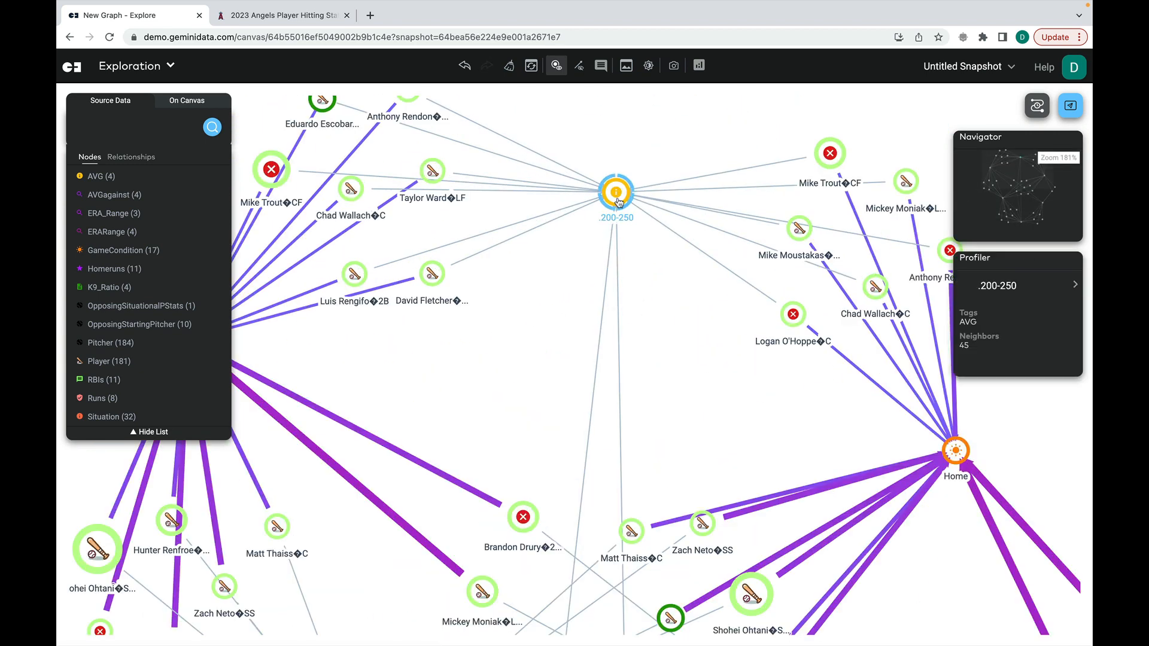
right_click(618, 202)
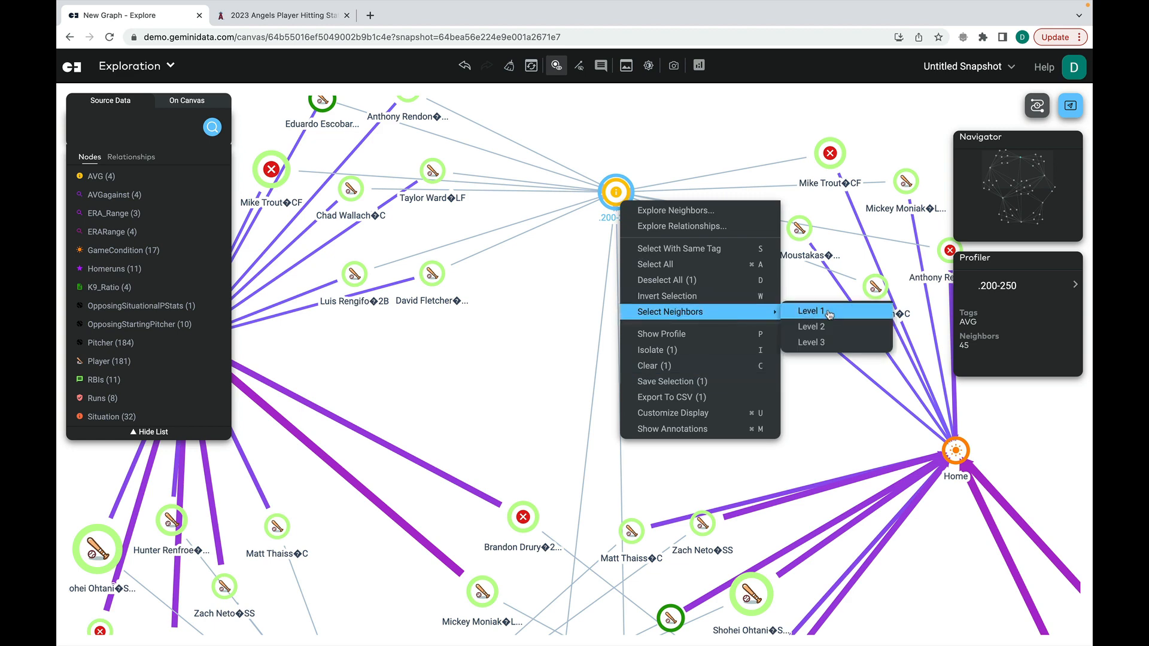
left_click(809, 305)
right_click(604, 191)
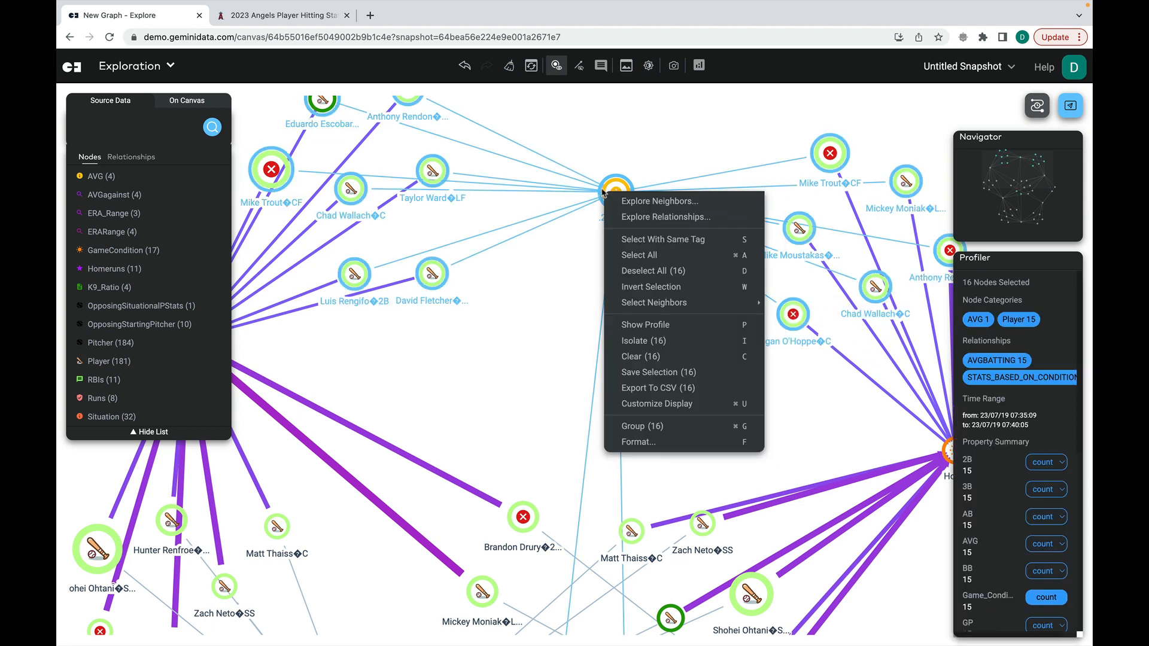
left_click(704, 361)
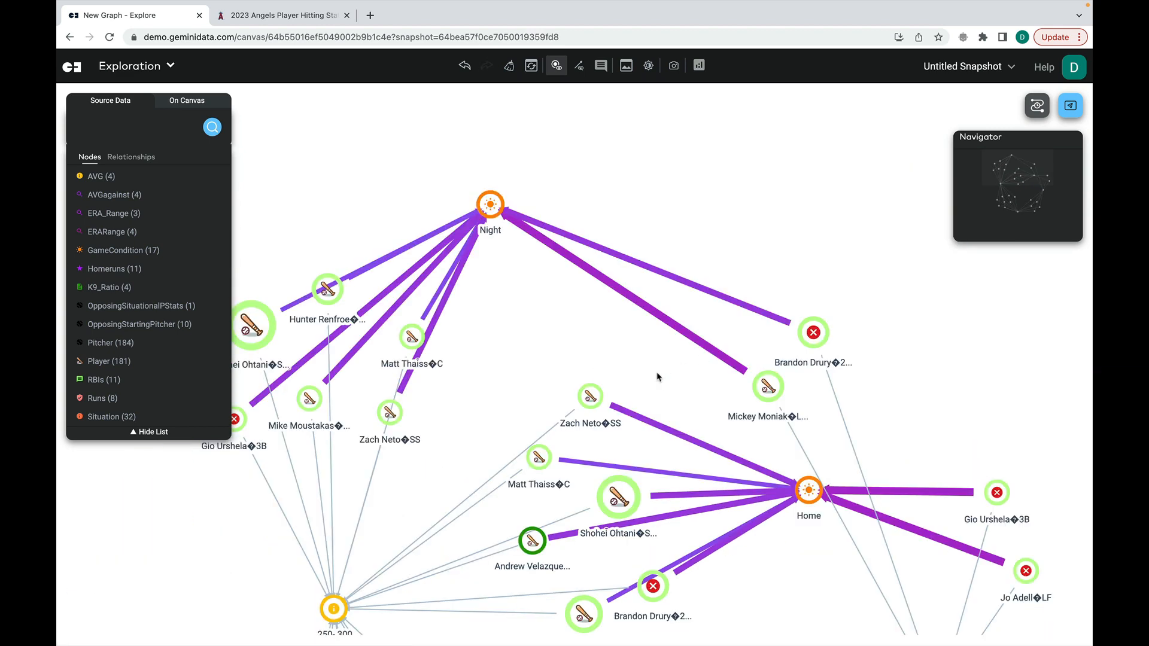
left_click_drag(731, 595, 791, 456)
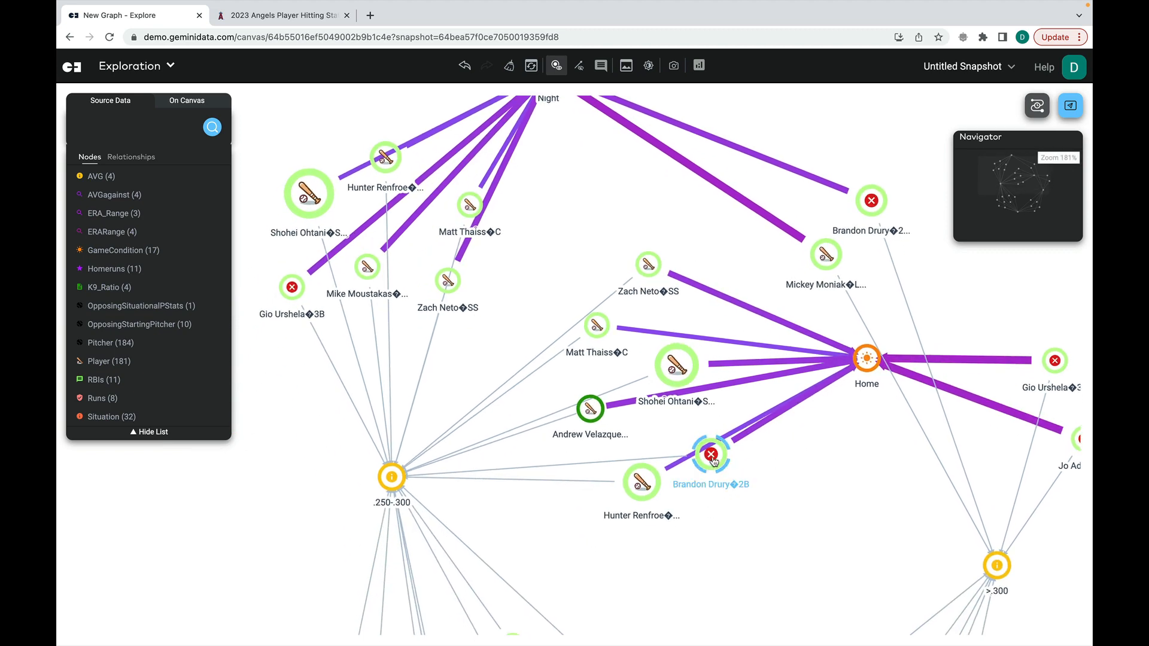
- Remove the player nodes marked with a red X, such as Brandon Drury in the Home cluster, from the canvas
left_click_drag(713, 460, 755, 476)
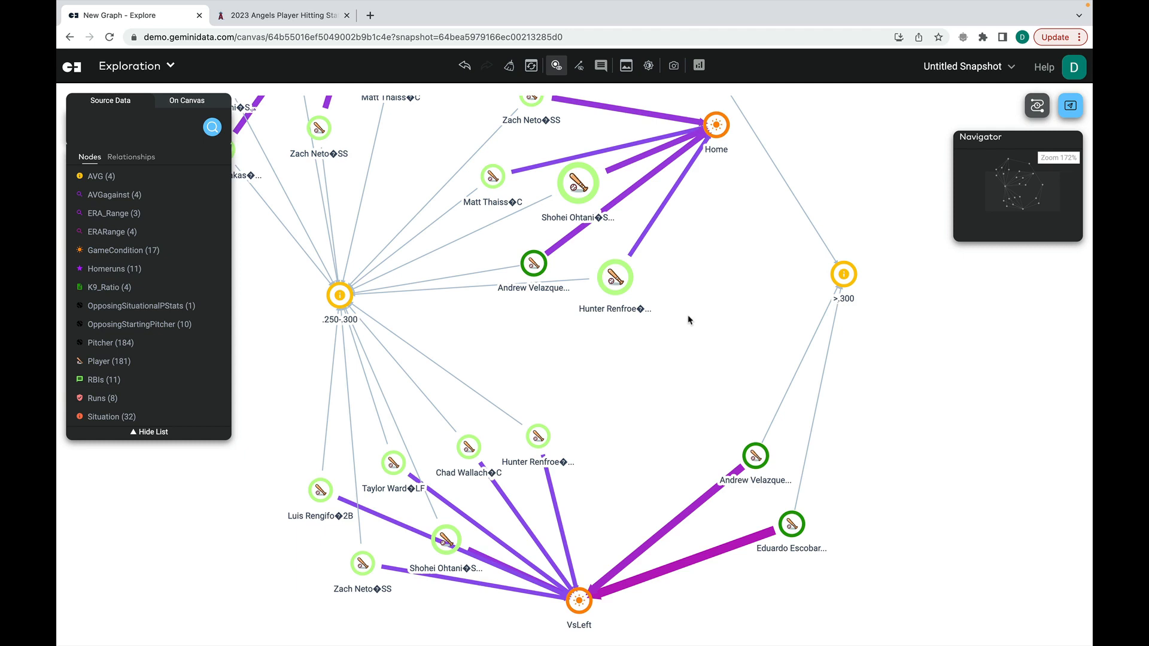
scroll(689, 320, "down", 4)
- Select all nodes with the same tag as Home and group them under the name Game Condition
left_click(707, 257)
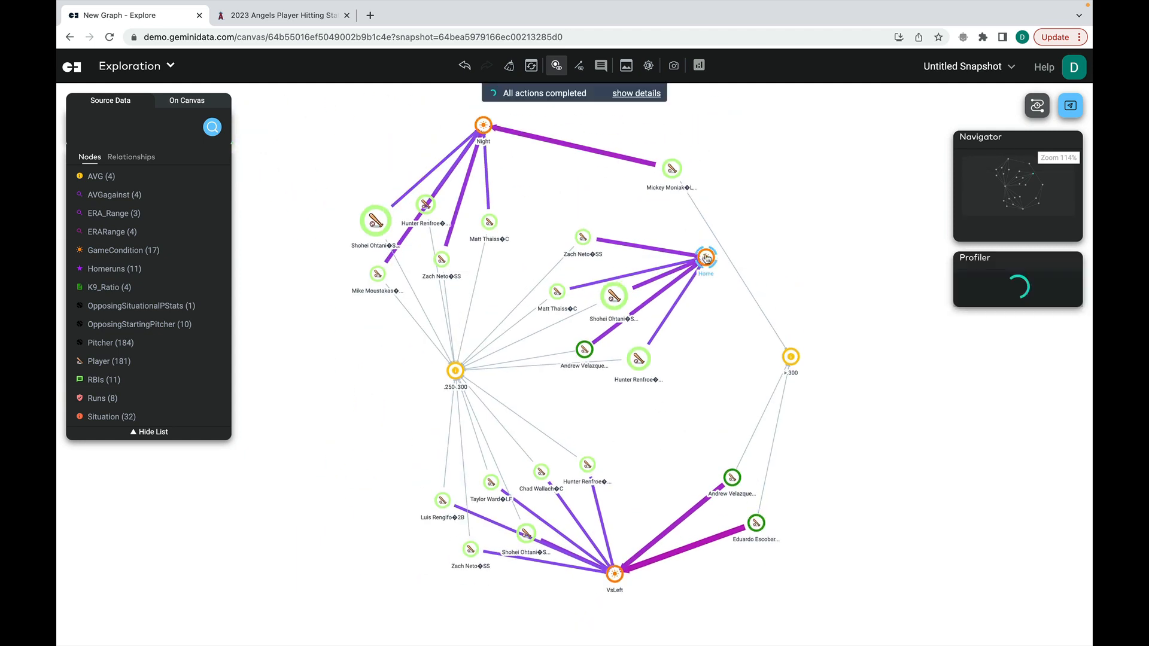
key("s")
right_click(706, 258)
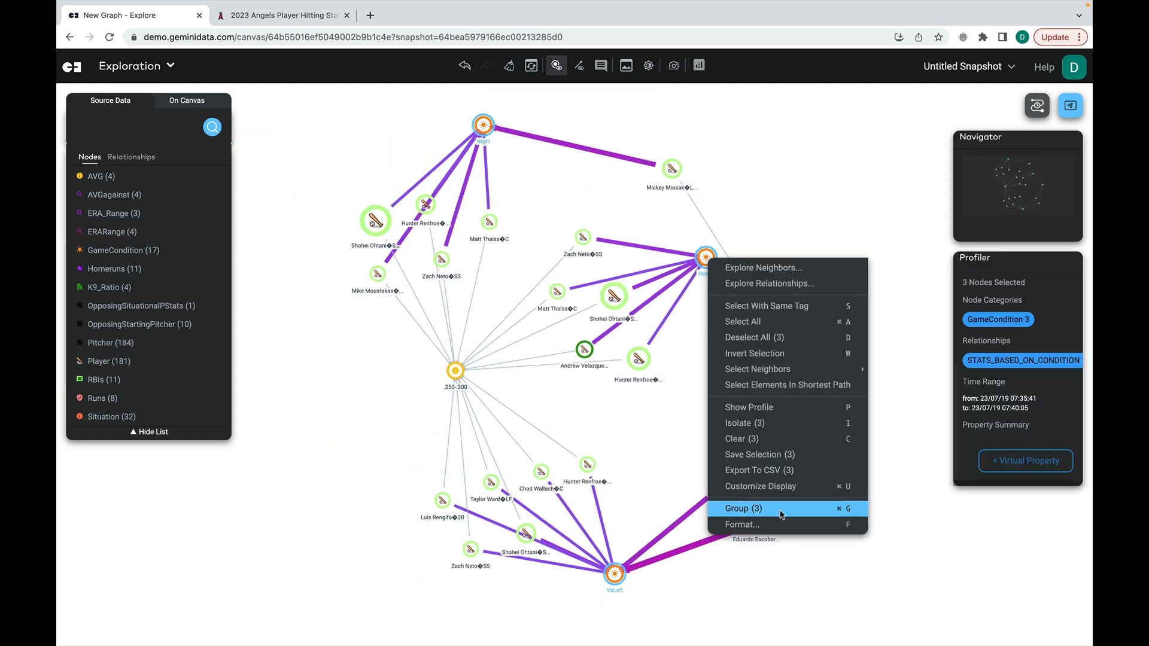
left_click(781, 514)
type("Game Cond")
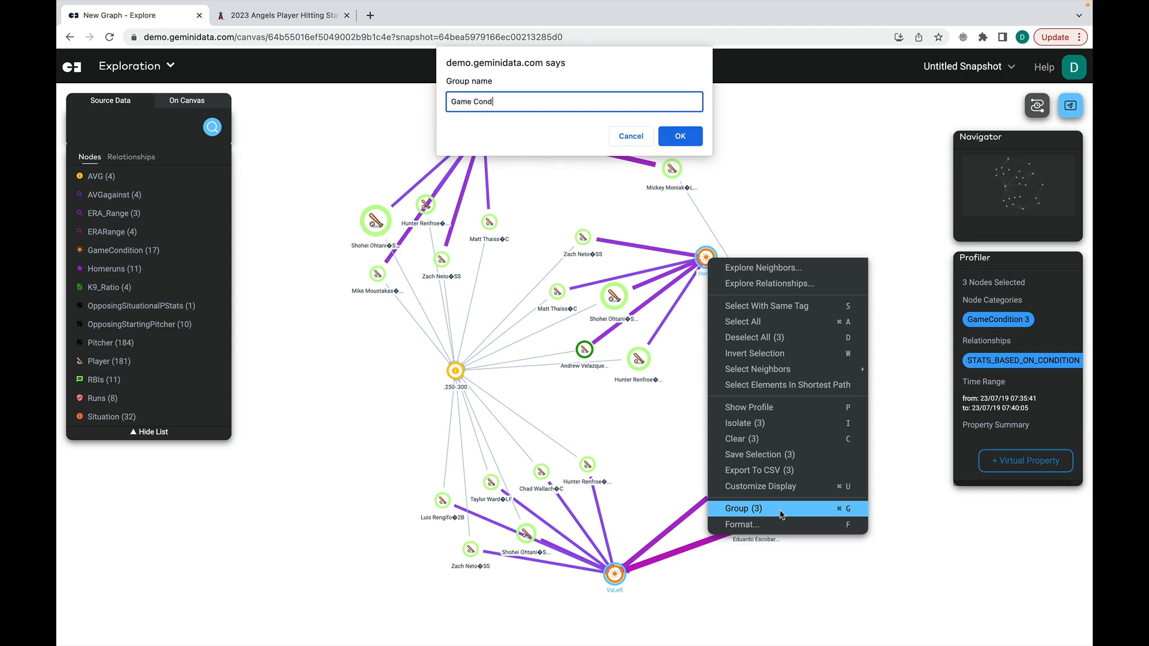
type("ition")
key("Return")
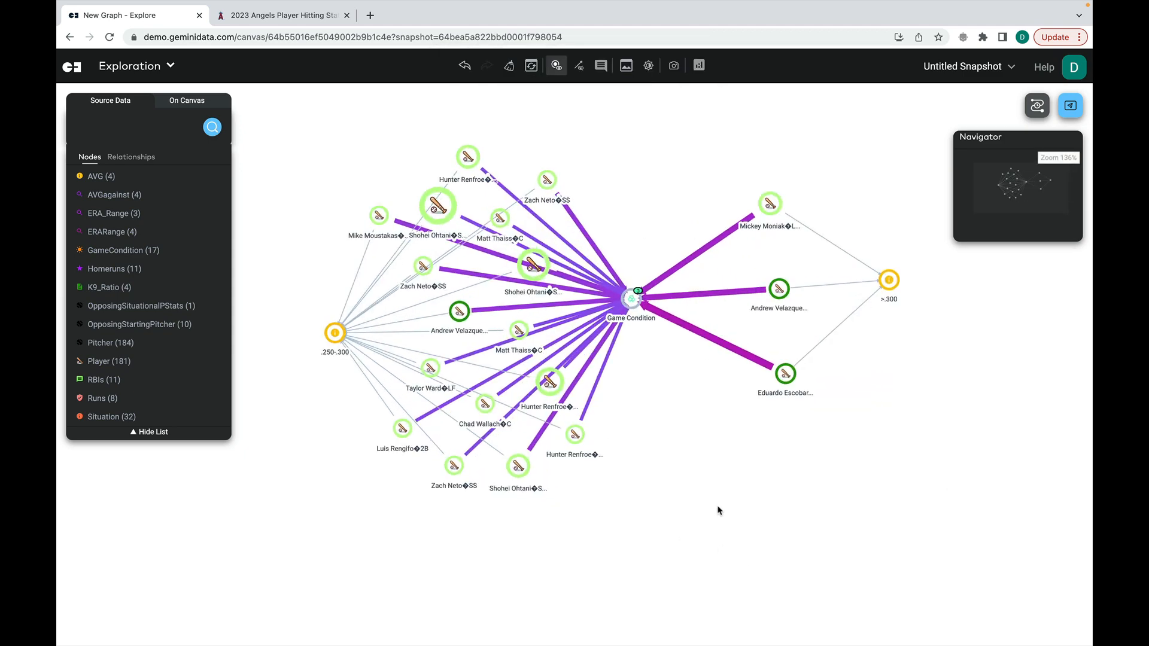
- Select all Player nodes and add their Homeruns neighbors to the graph
double_click(576, 414)
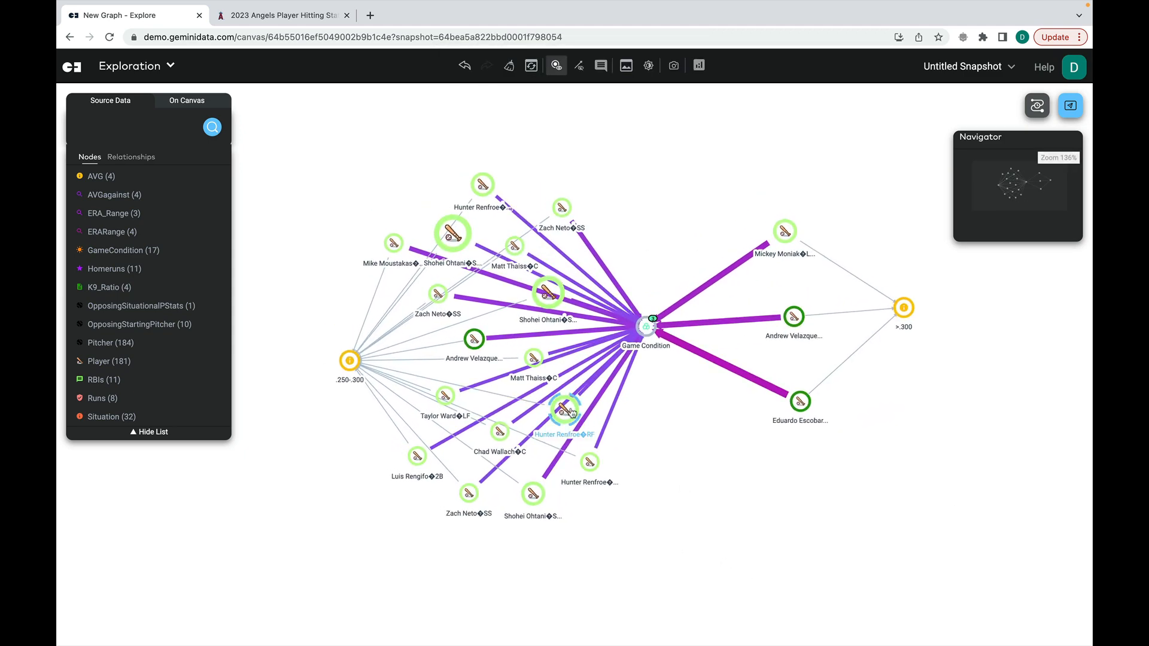
right_click(545, 292)
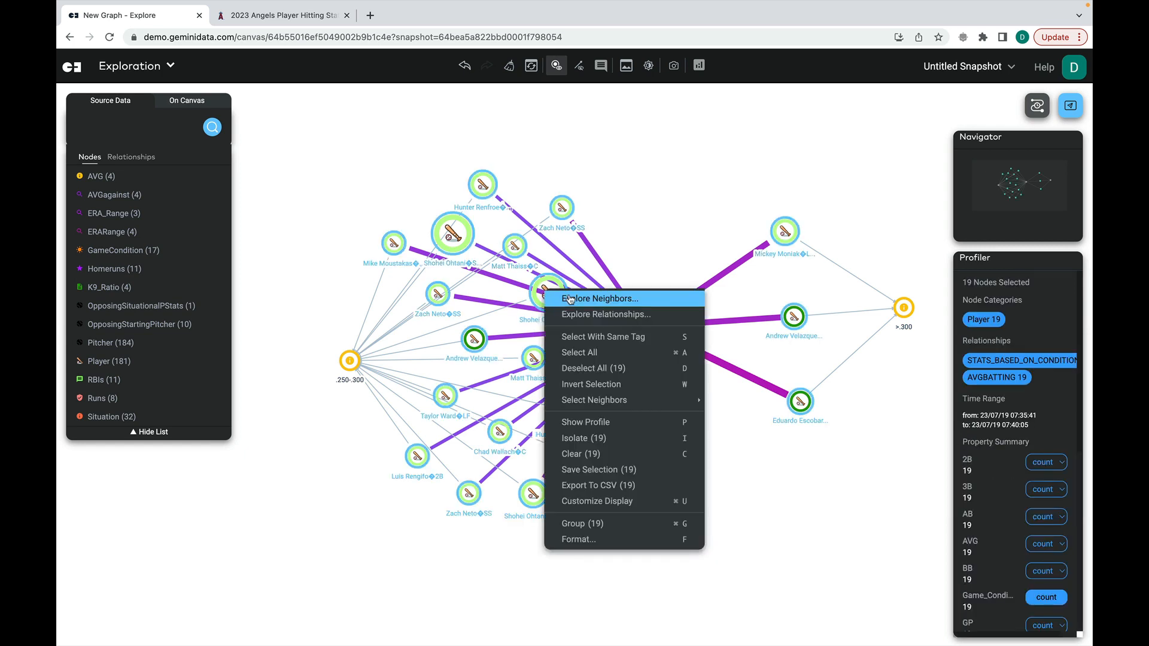
mouse_move(658, 297)
left_click(788, 299)
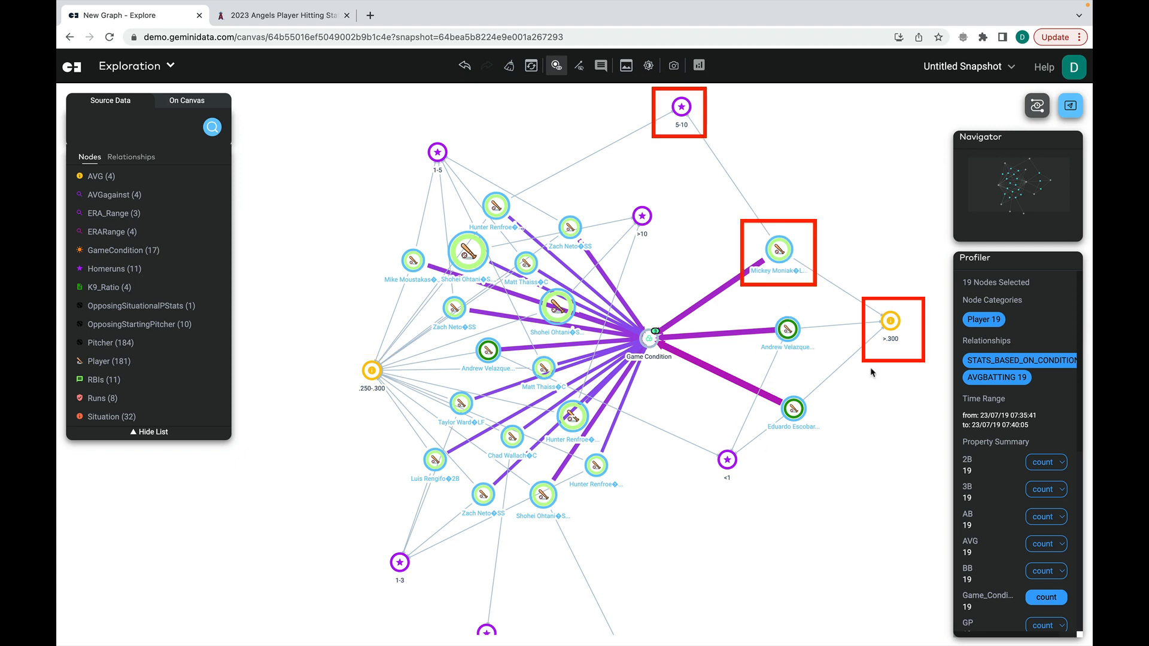
left_click(869, 324)
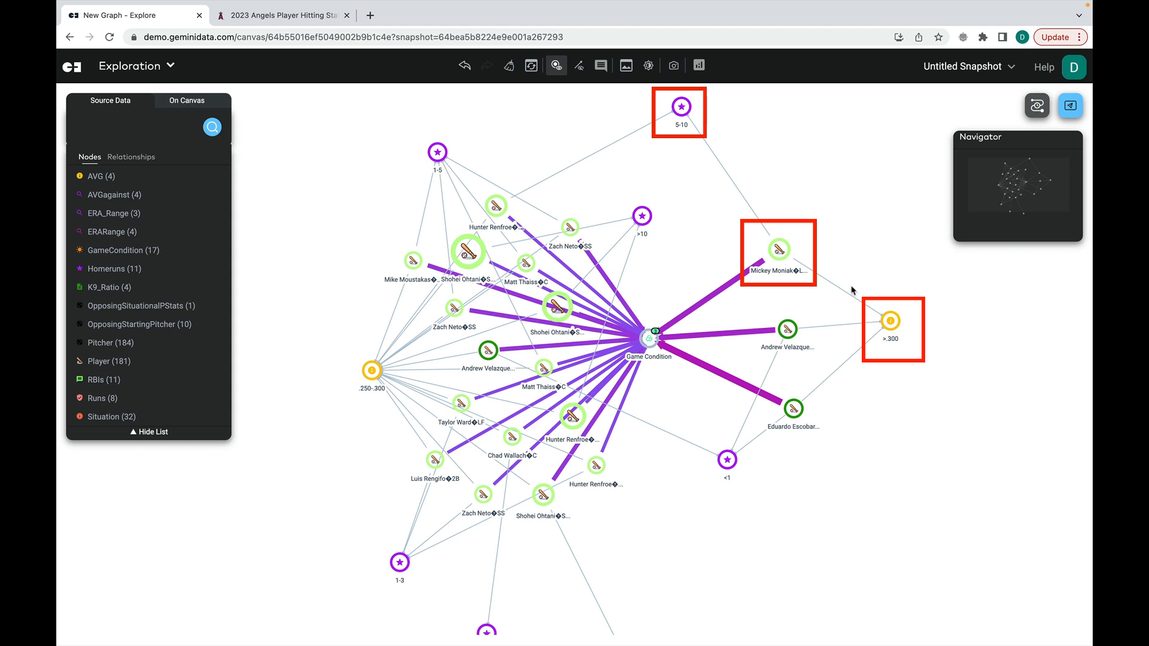
left_click(776, 251)
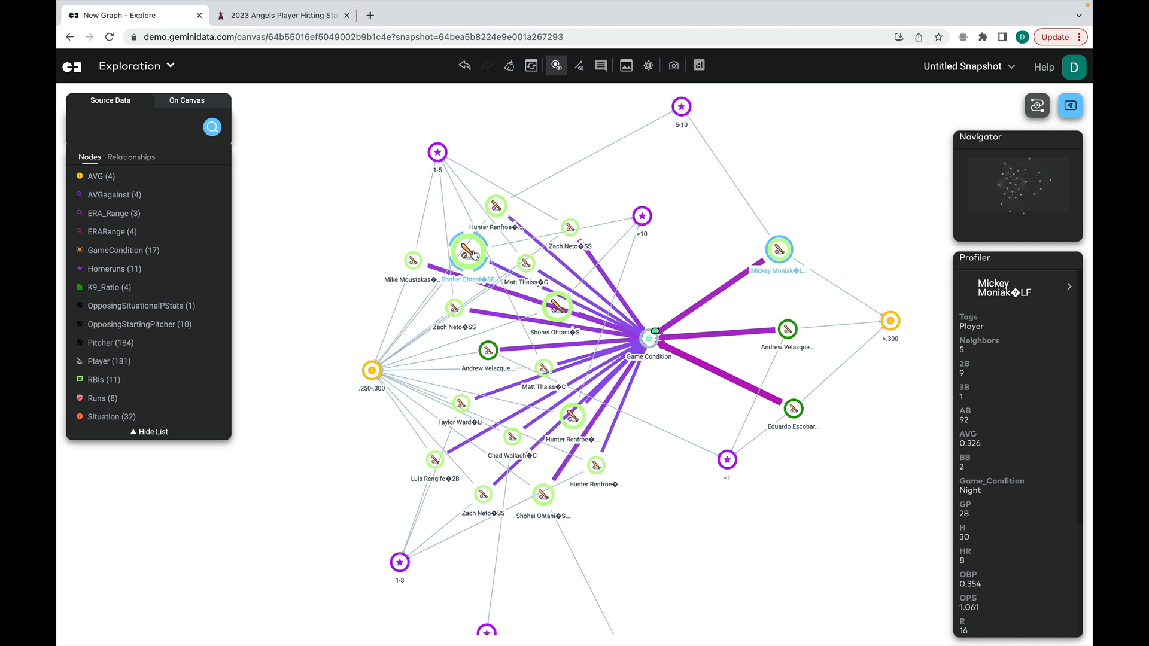
left_click(703, 262)
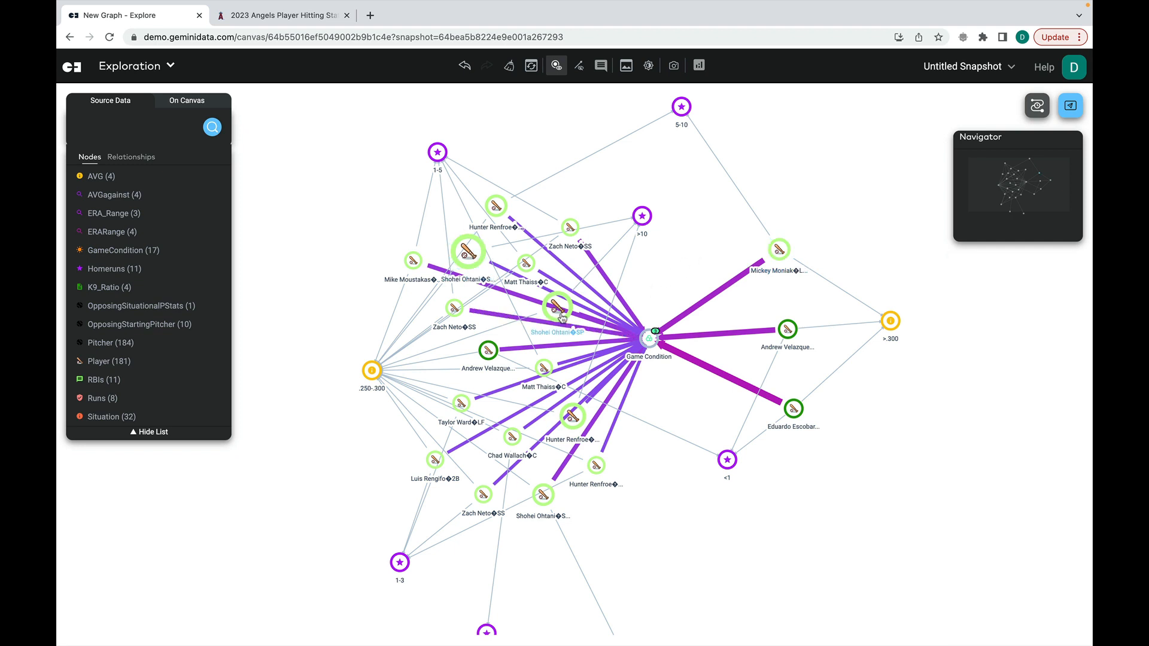
- Move the three Shohei Ohtani nodes out of the player cluster and line them up beside the .250-.300 node
left_click_drag(562, 316, 305, 353)
left_click_drag(458, 257, 286, 266)
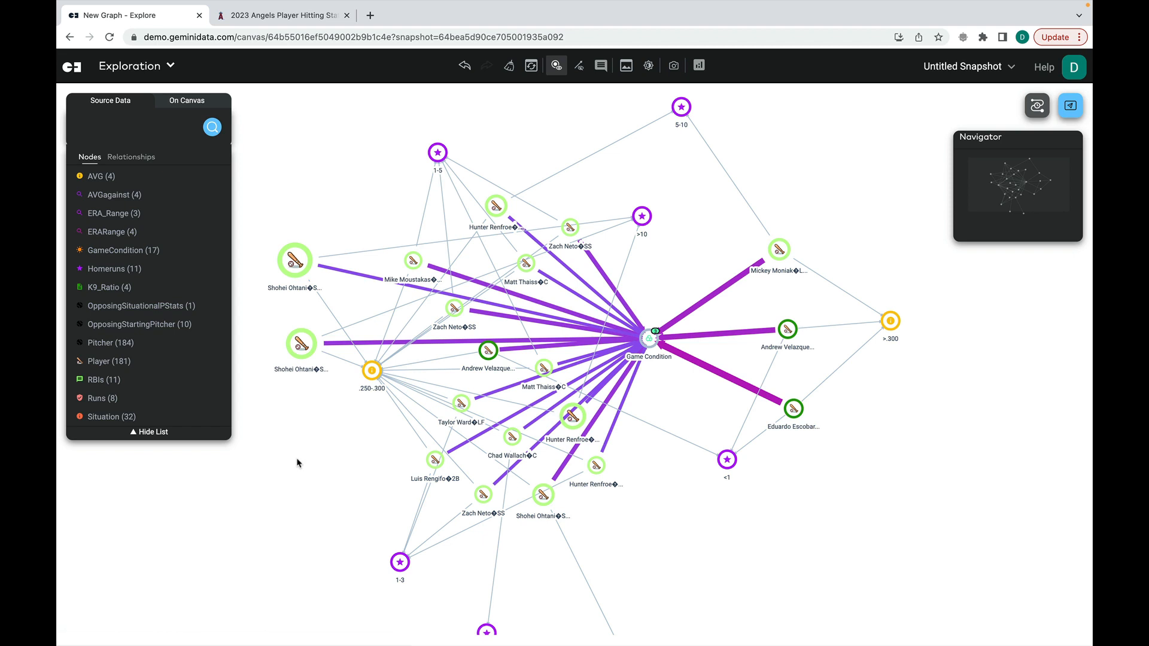
left_click_drag(543, 494, 305, 412)
- Select the three Shohei Ohtani nodes together and summarize their AVG and HRAB properties as averages
left_click_drag(259, 210, 340, 457)
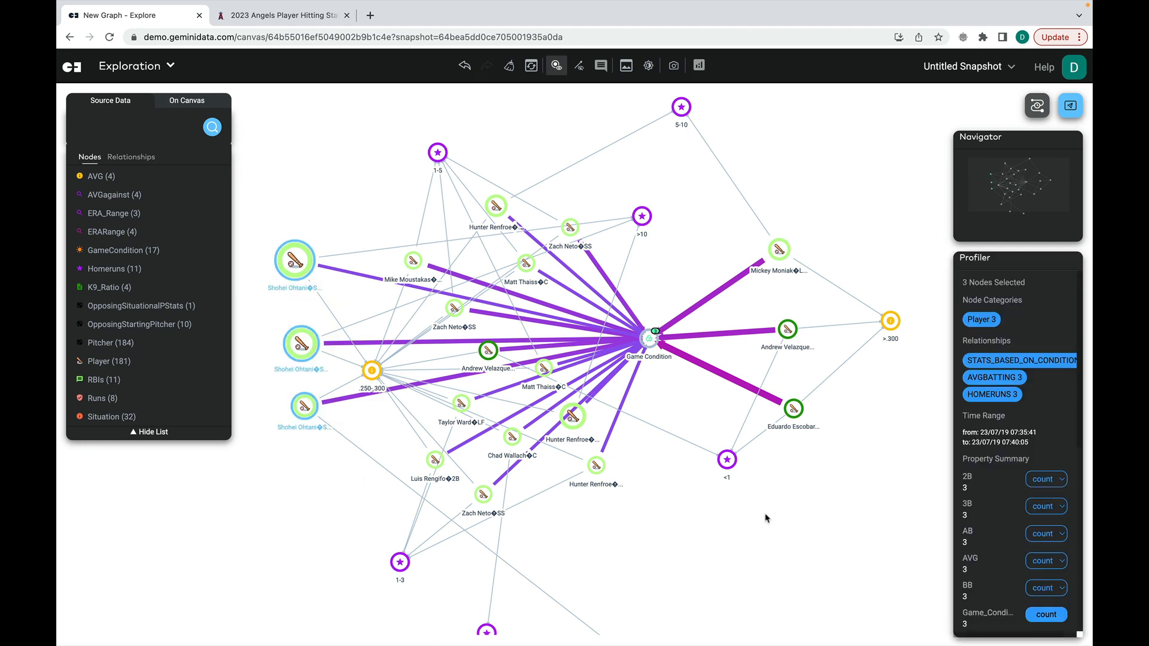
left_click(1054, 563)
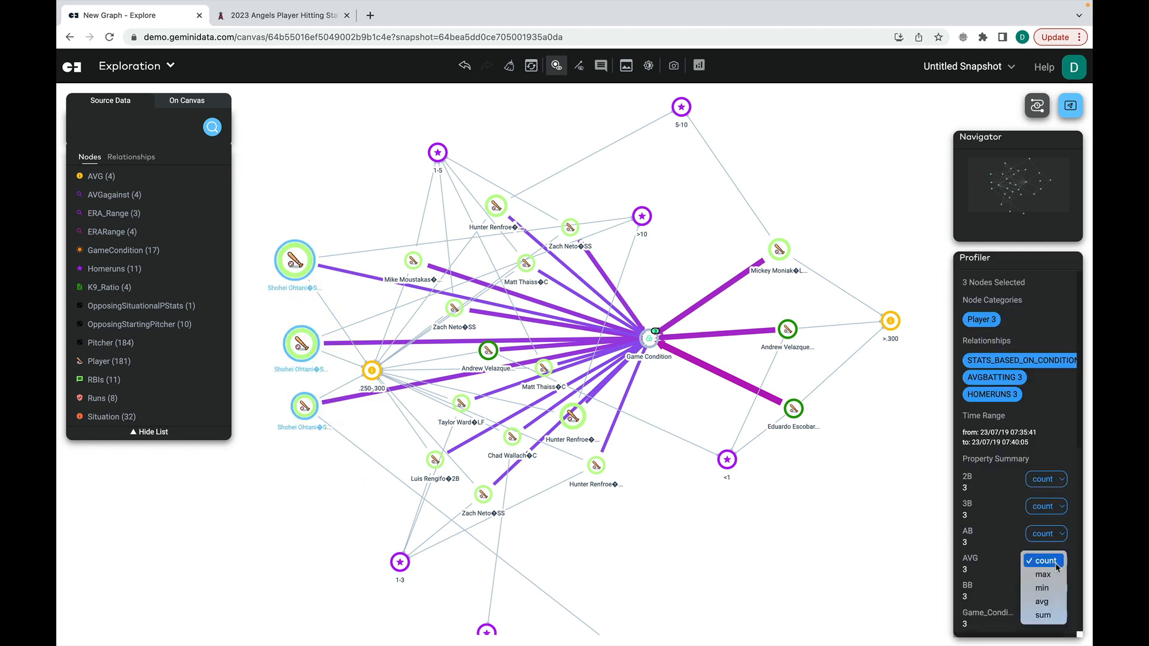
left_click(1058, 606)
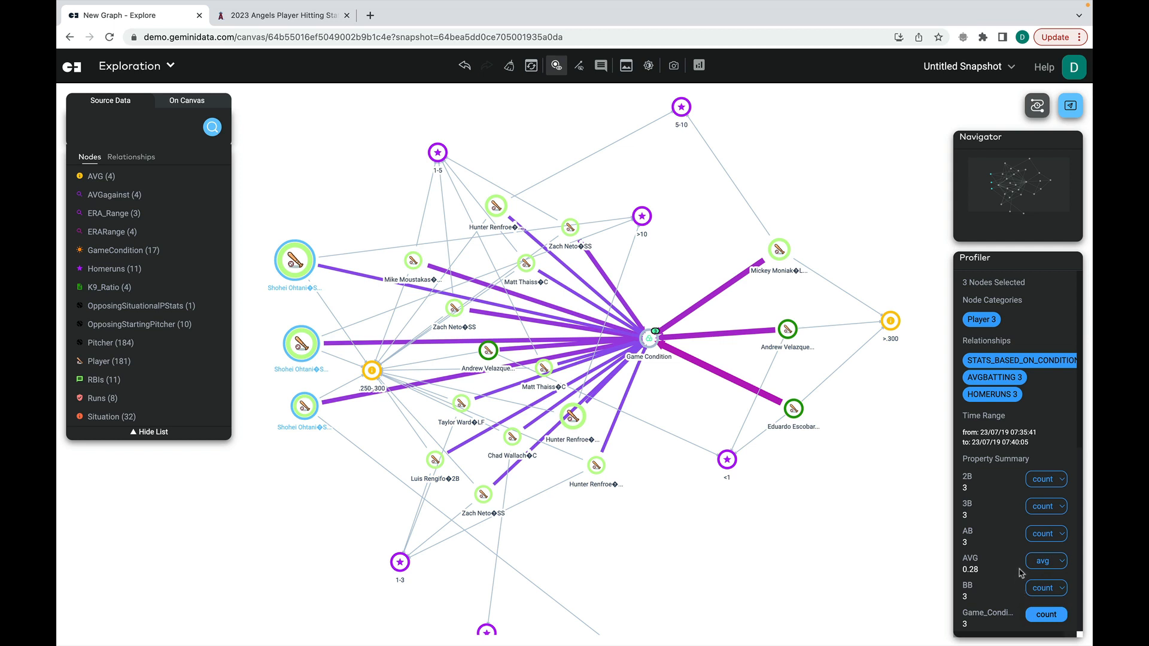
scroll(1020, 569, "down", 3)
scroll(1020, 566, "down", 8)
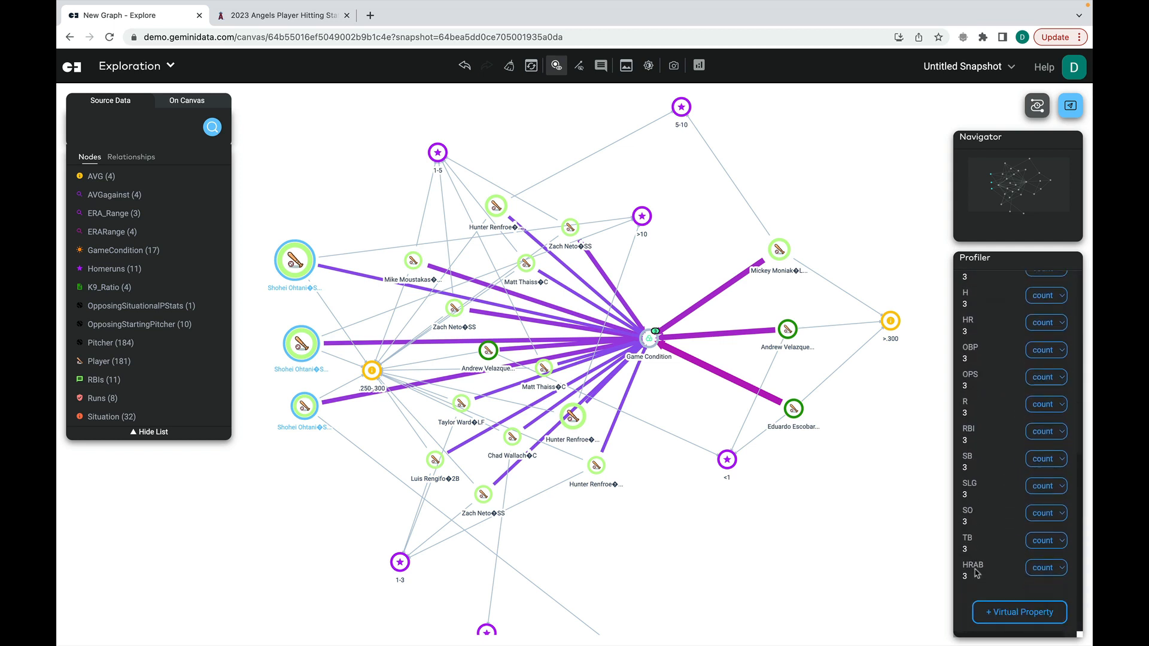
left_click(1045, 575)
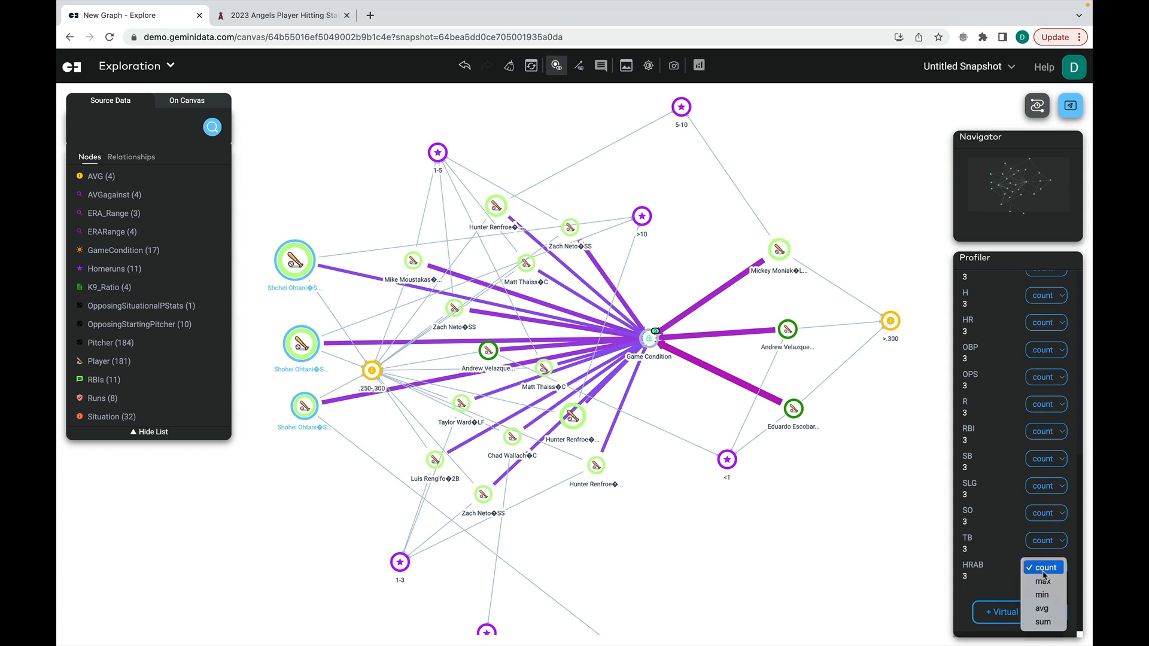
left_click(1054, 610)
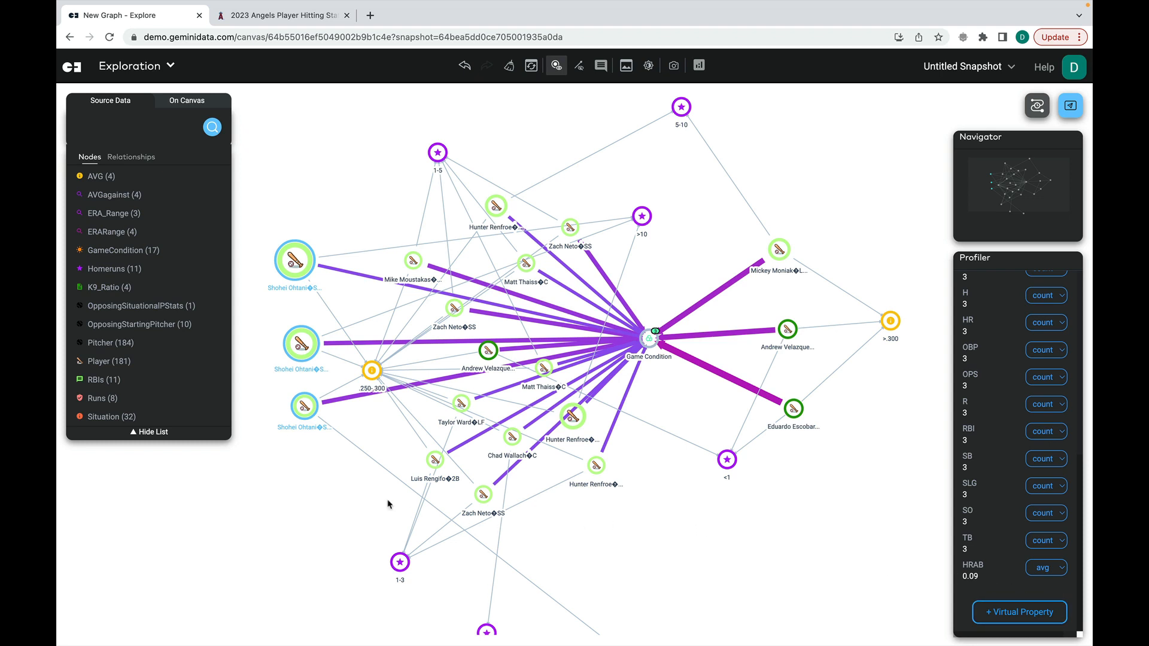
- Review how the HRAB virtual property of the Player tag is defined, then close the display settings
left_click(219, 363)
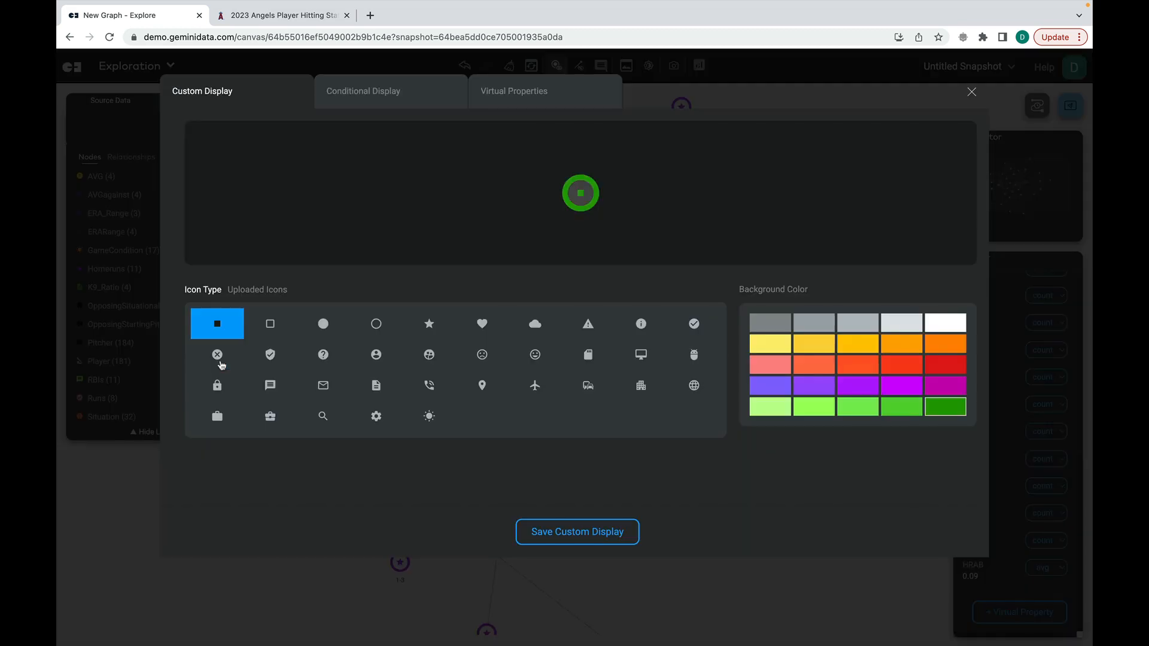
left_click(506, 97)
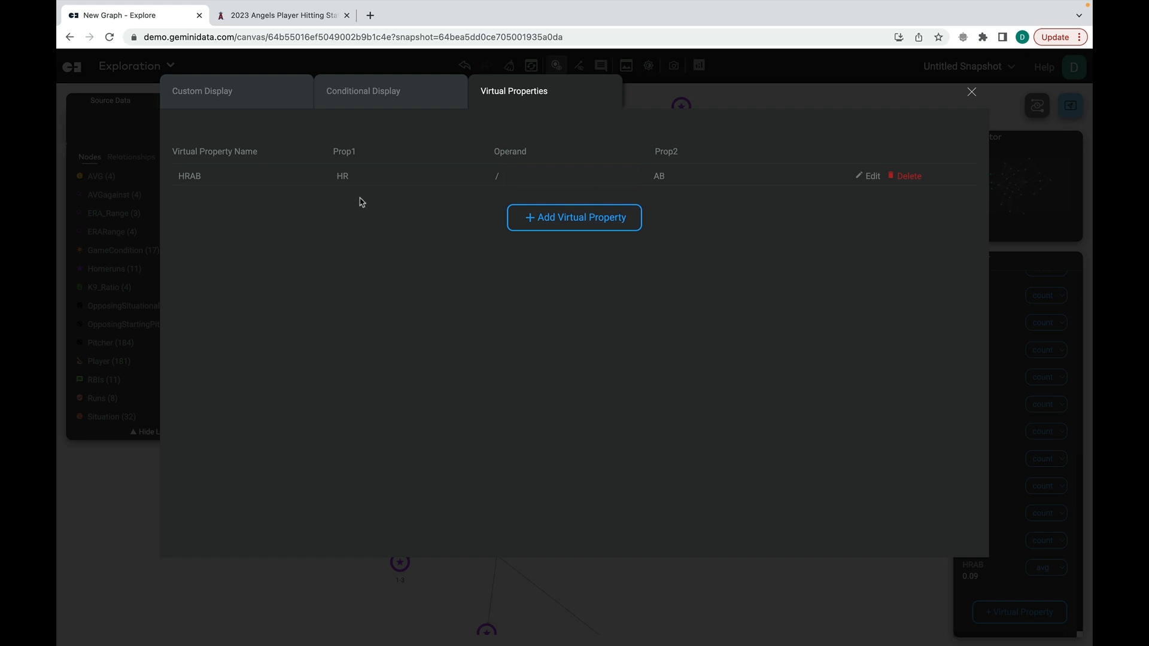
left_click(972, 93)
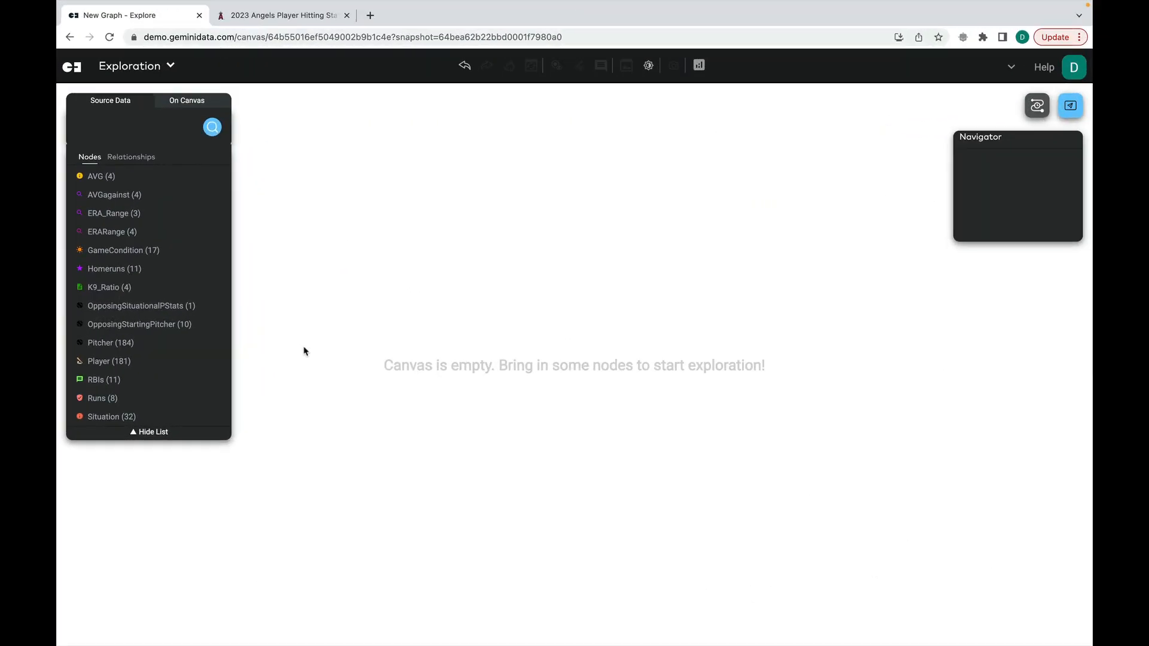
- Bring the OpposingSituationalPStats node Carlos Rodon onto the empty canvas and add its Situation neighbors
left_click(214, 323)
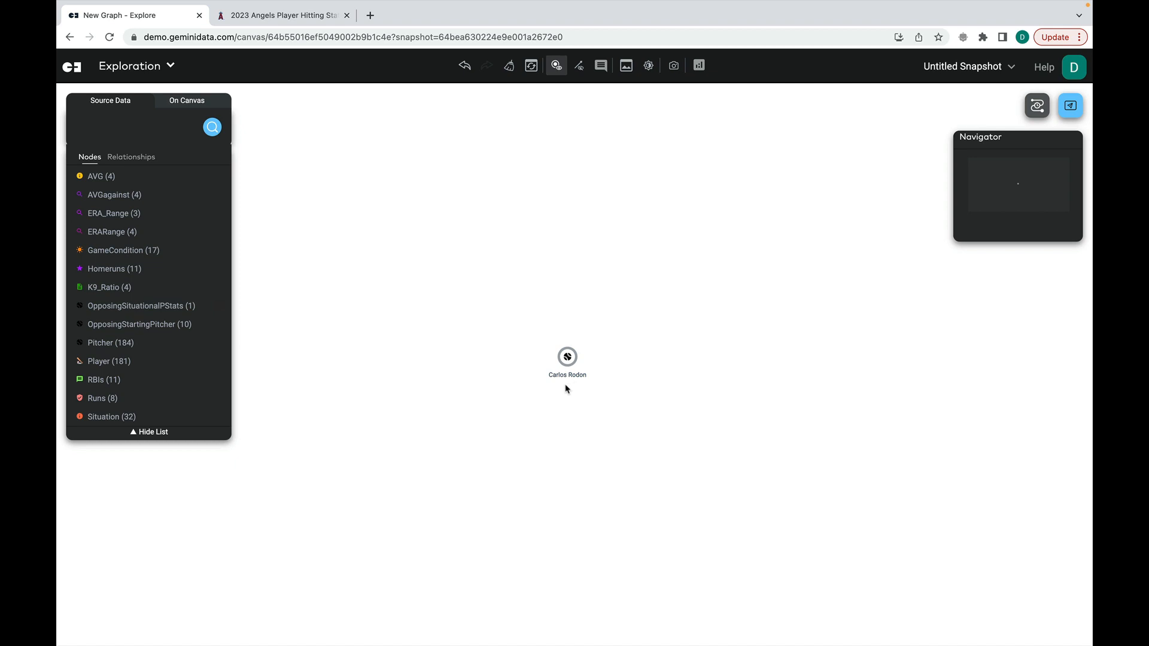
left_click(569, 358)
right_click(571, 361)
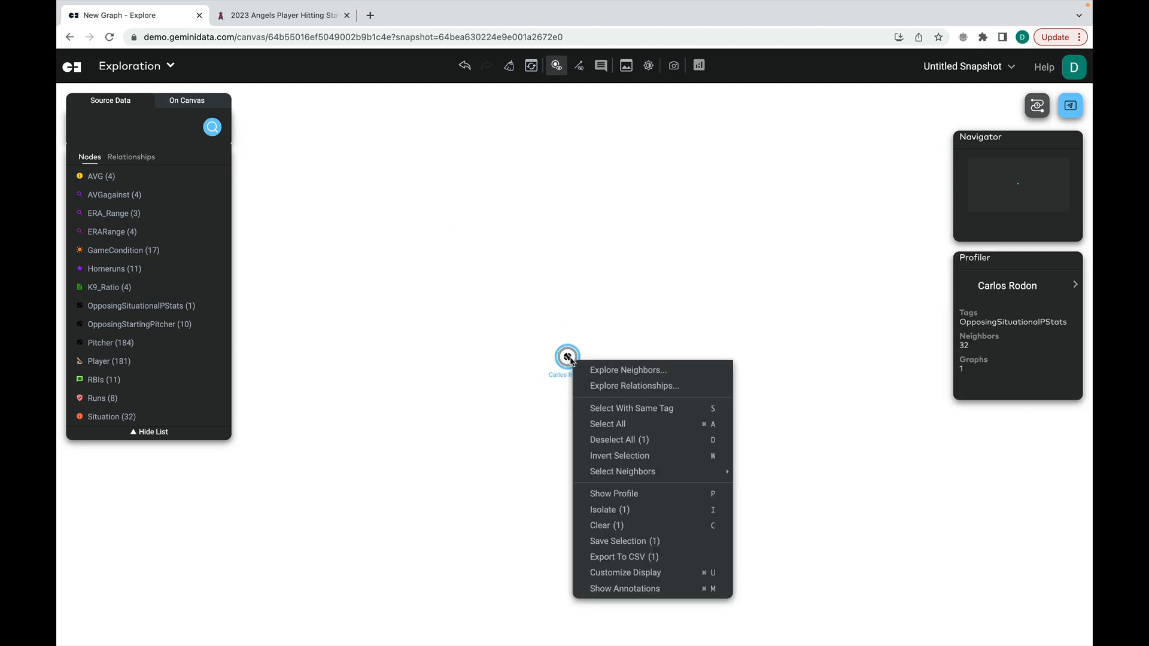
mouse_move(599, 370)
left_click(781, 373)
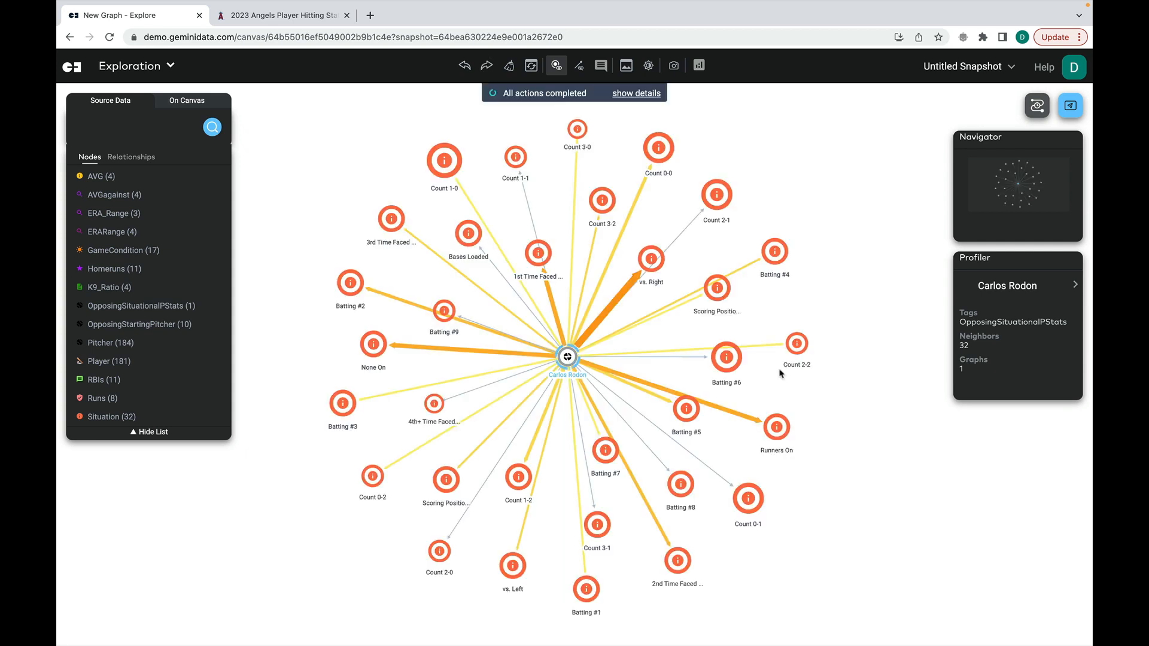
- Select all Situation nodes and add their AVGagainst neighbors to the graph
left_click(452, 169)
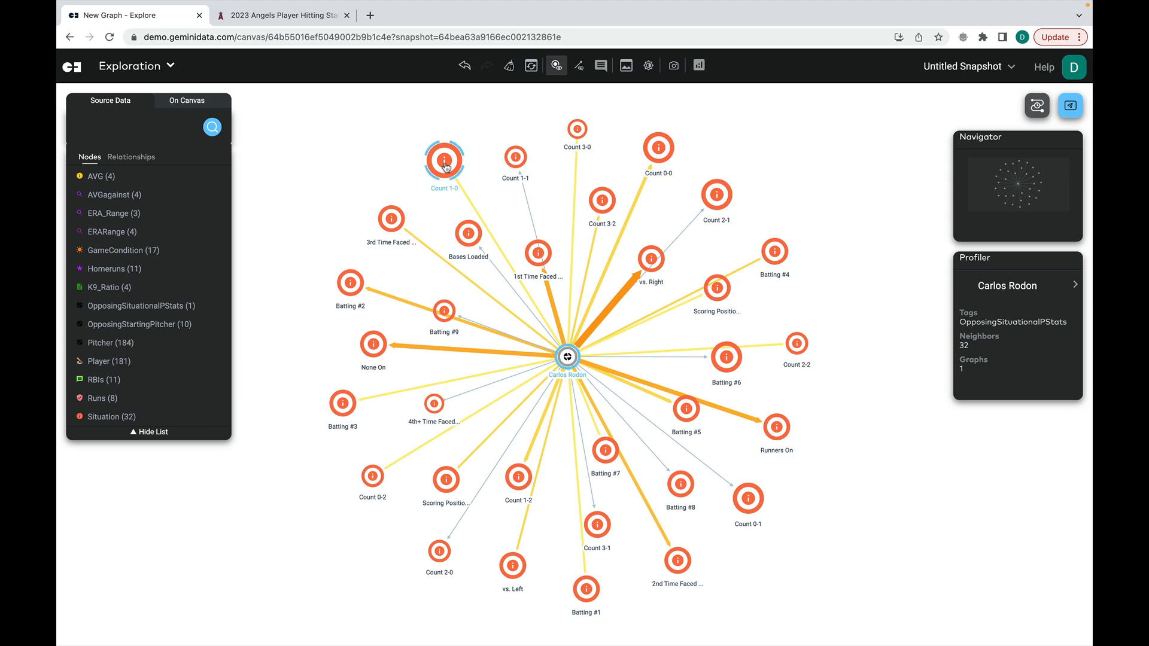
key("s")
right_click(450, 168)
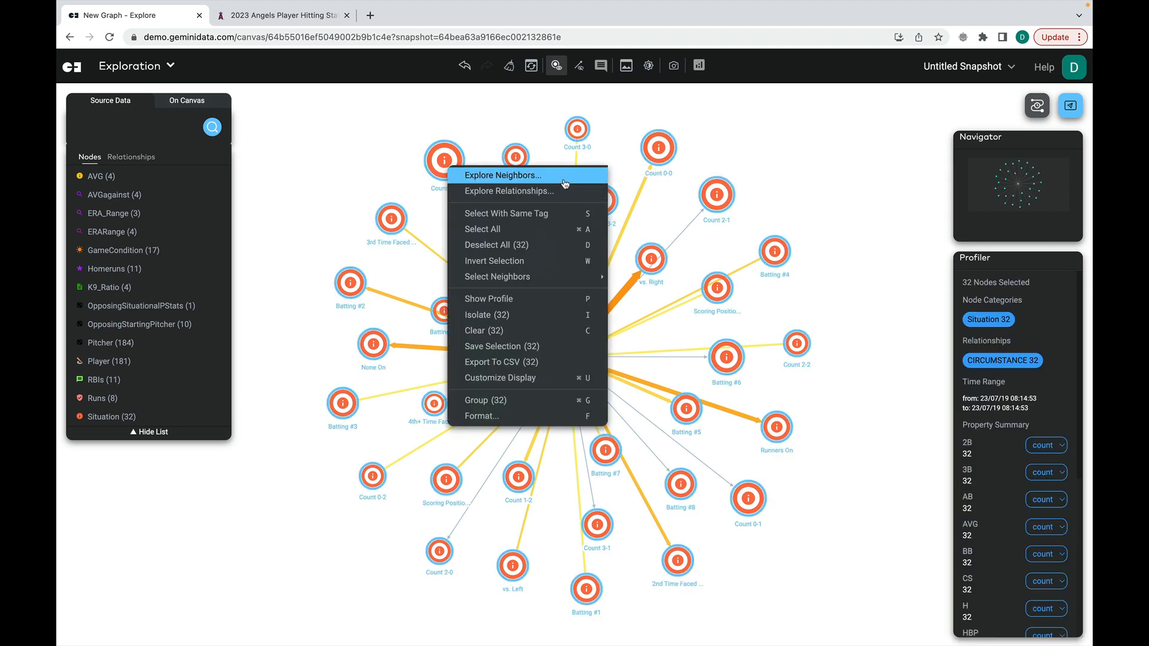
left_click(566, 176)
left_click(666, 181)
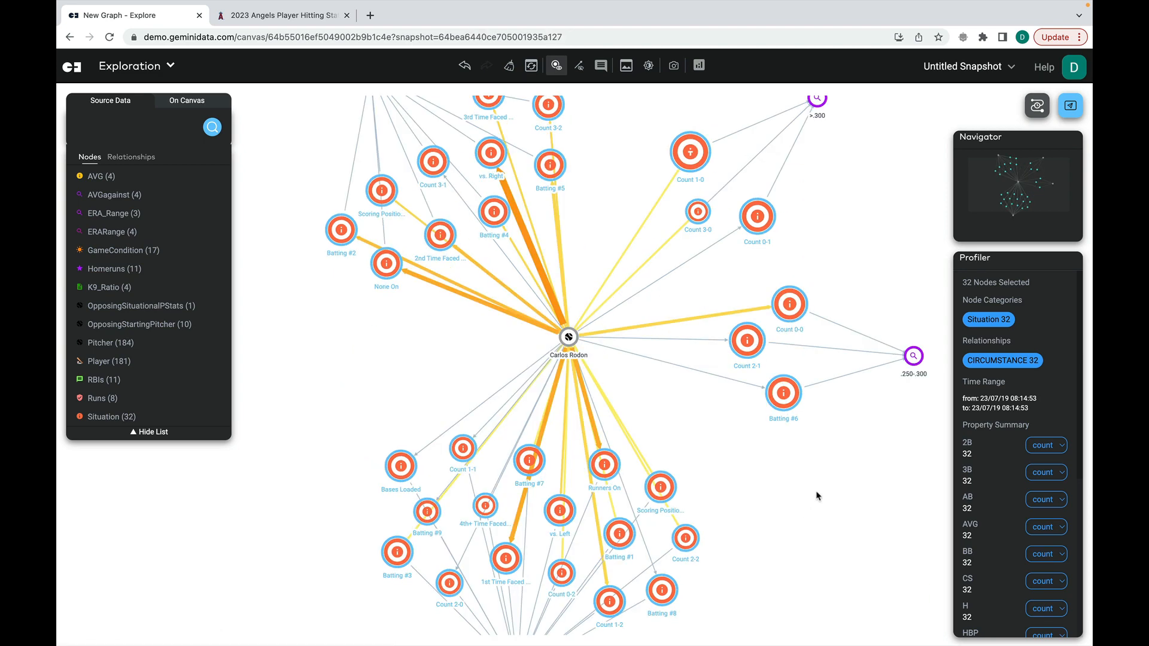
- Examine the situations linked to the >.300 batting average against Carlos Rodon, including the Count 1-0 profile
left_click(819, 492)
left_click_drag(821, 487, 806, 531)
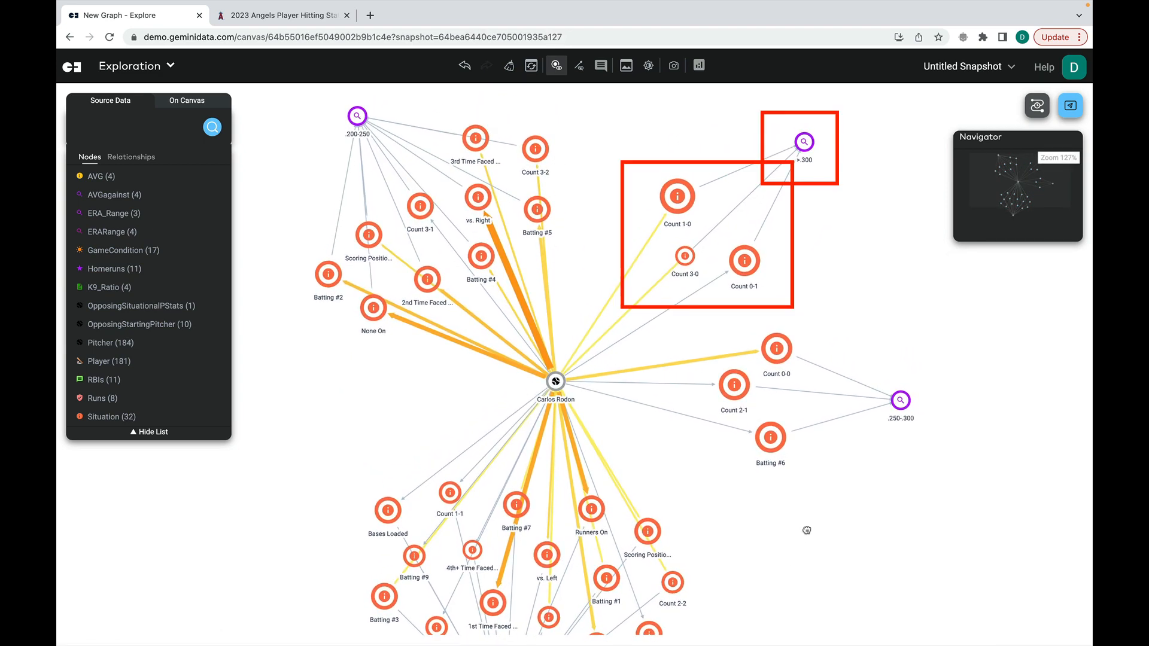
left_click(670, 207)
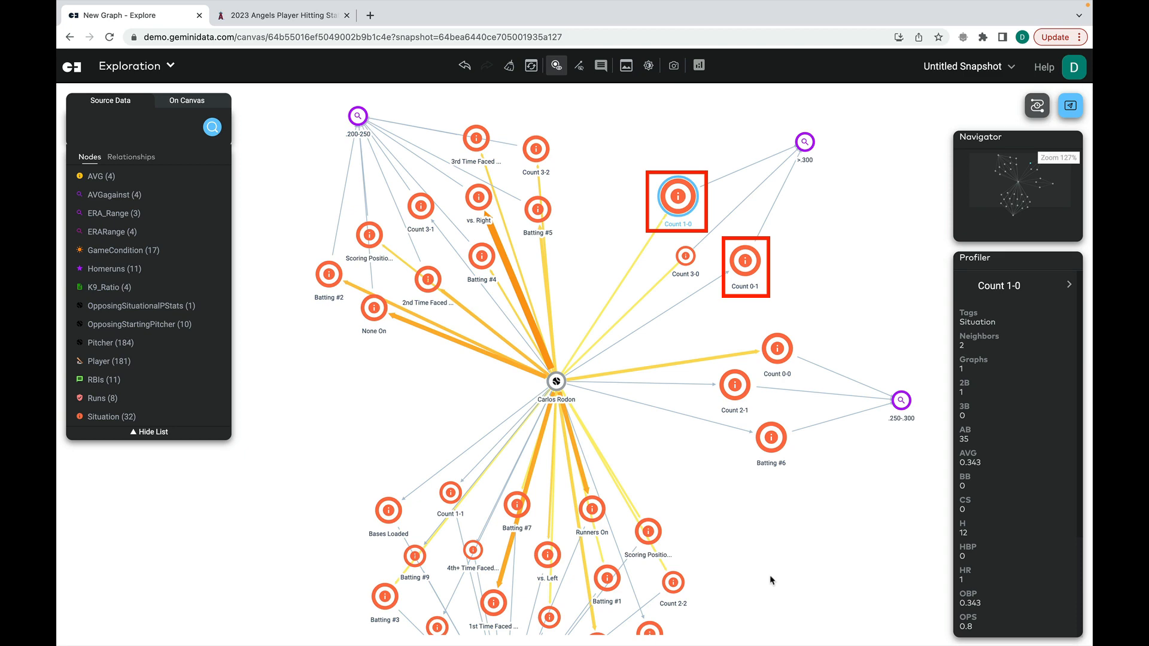
left_click_drag(770, 567, 793, 494)
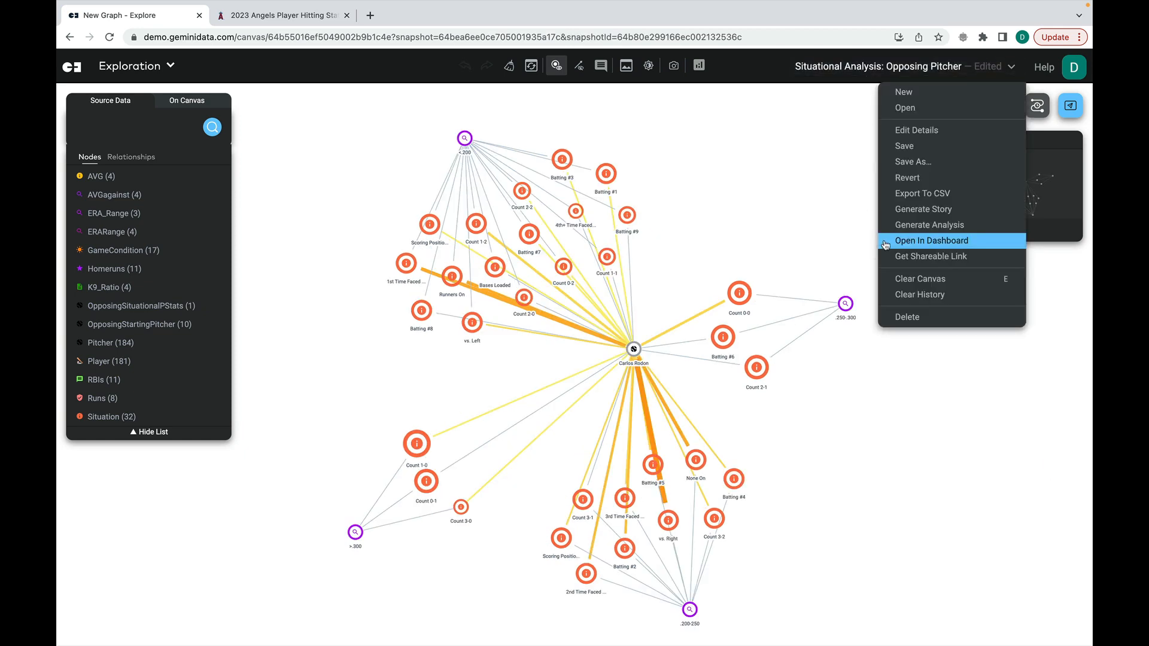
- Open the Situational Analysis: Opposing Pitcher snapshot in the dashboard and examine its AVG pie chart, AB vs. HR comparison and SO Counts bar chart
left_click(932, 241)
scroll(501, 309, "down", 7)
scroll(502, 309, "down", 8)
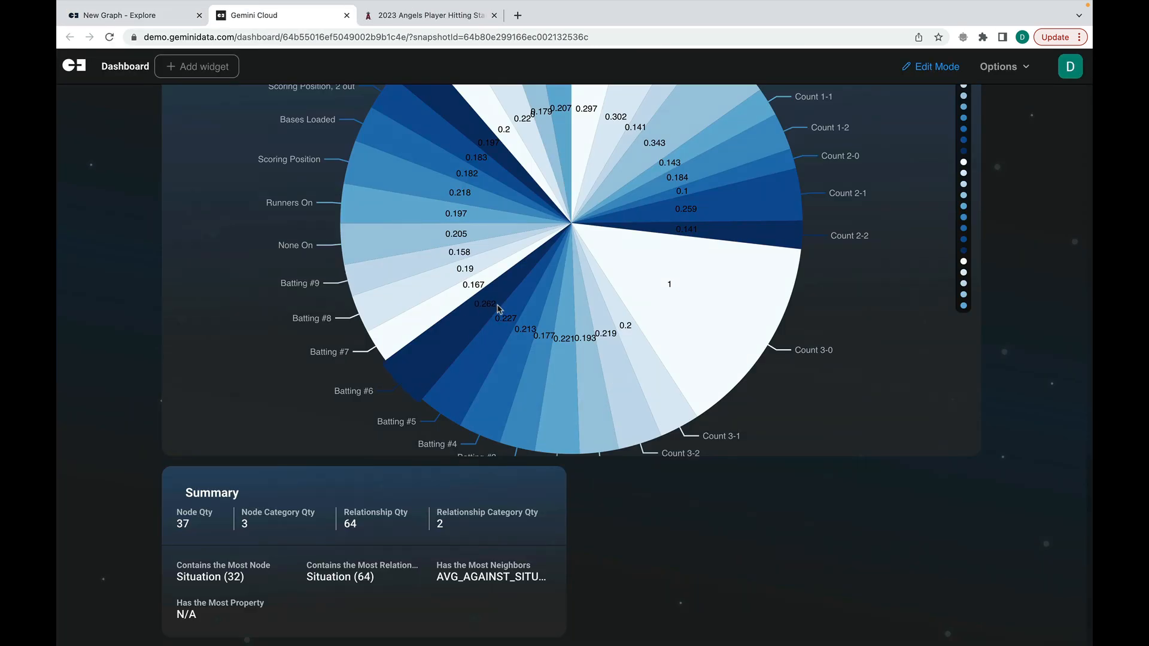
scroll(757, 342, "up", 4)
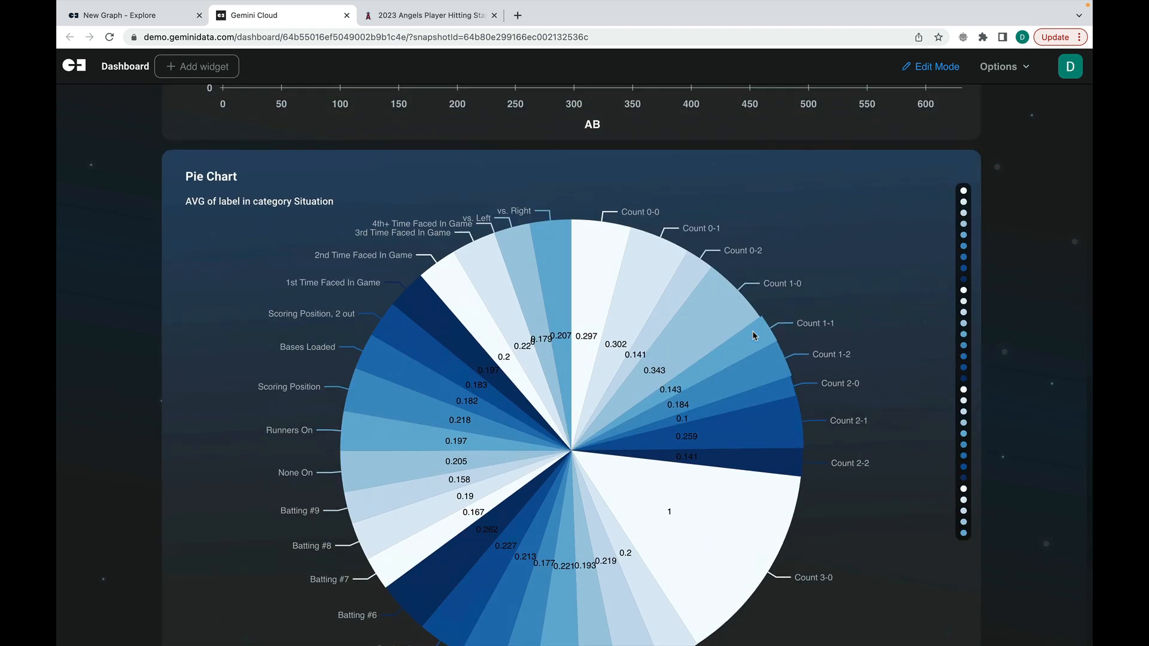
scroll(796, 514, "up", 8)
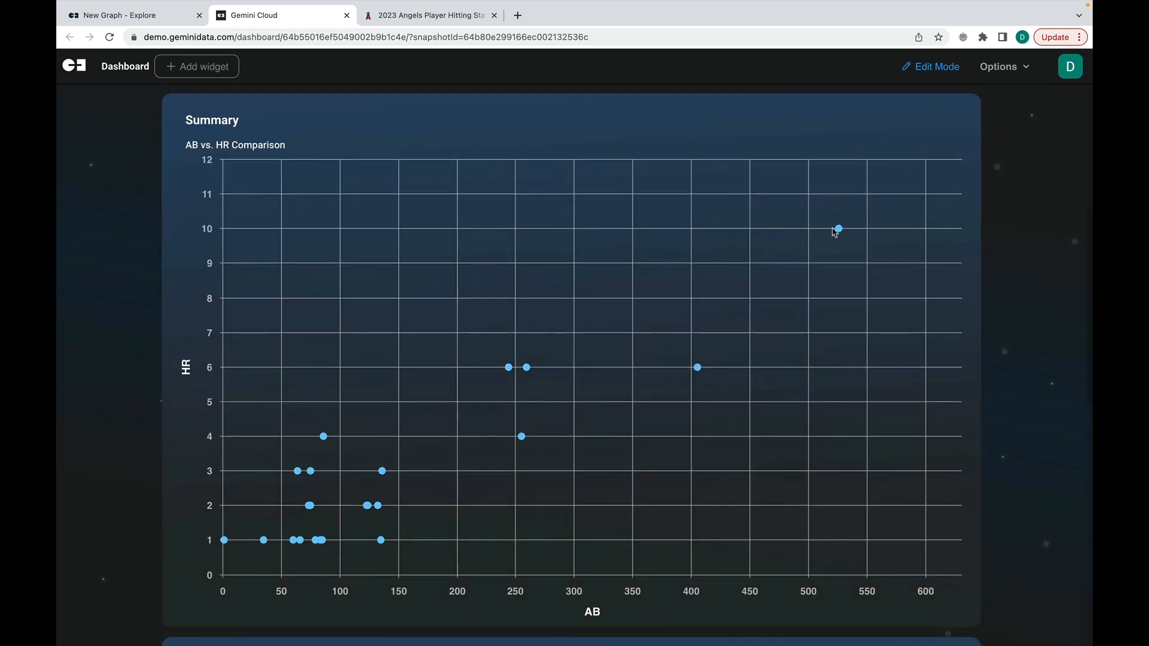
scroll(835, 231, "up", 5)
scroll(788, 456, "down", 5)
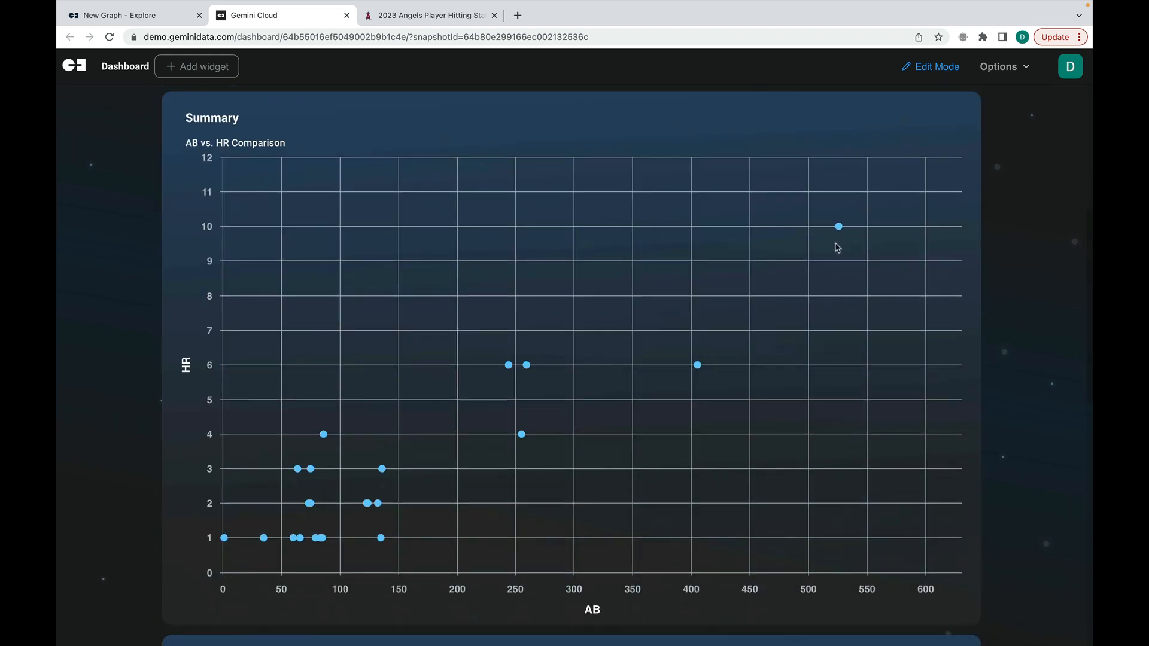
scroll(739, 307, "up", 7)
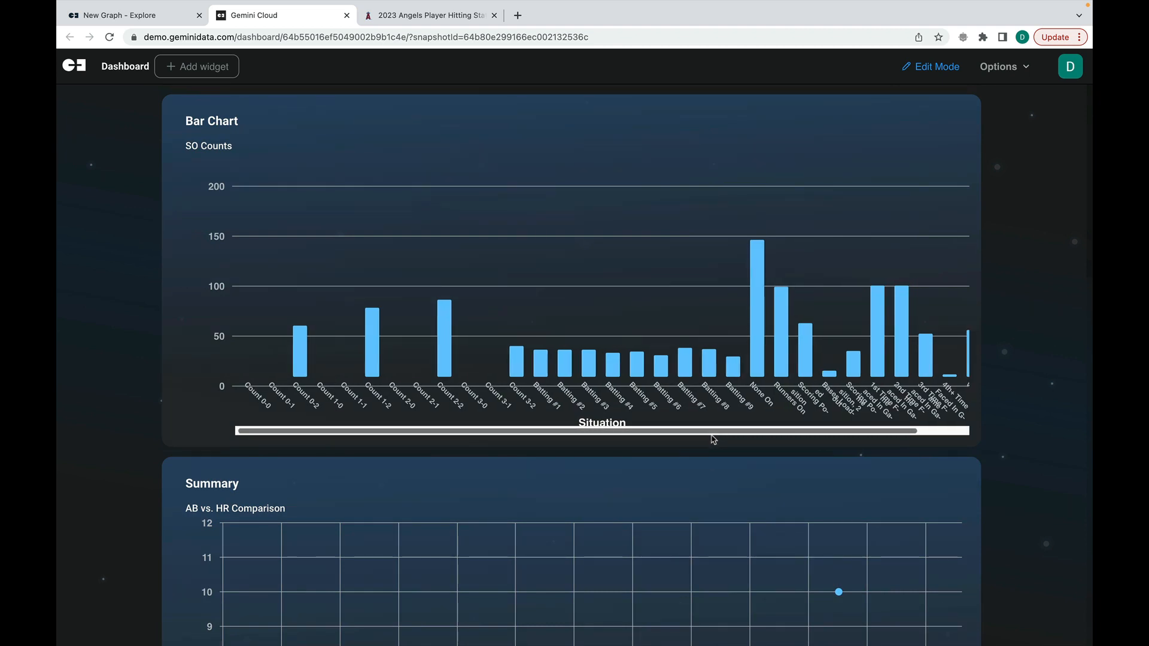
left_click_drag(713, 441, 772, 448)
left_click_drag(892, 451, 578, 448)
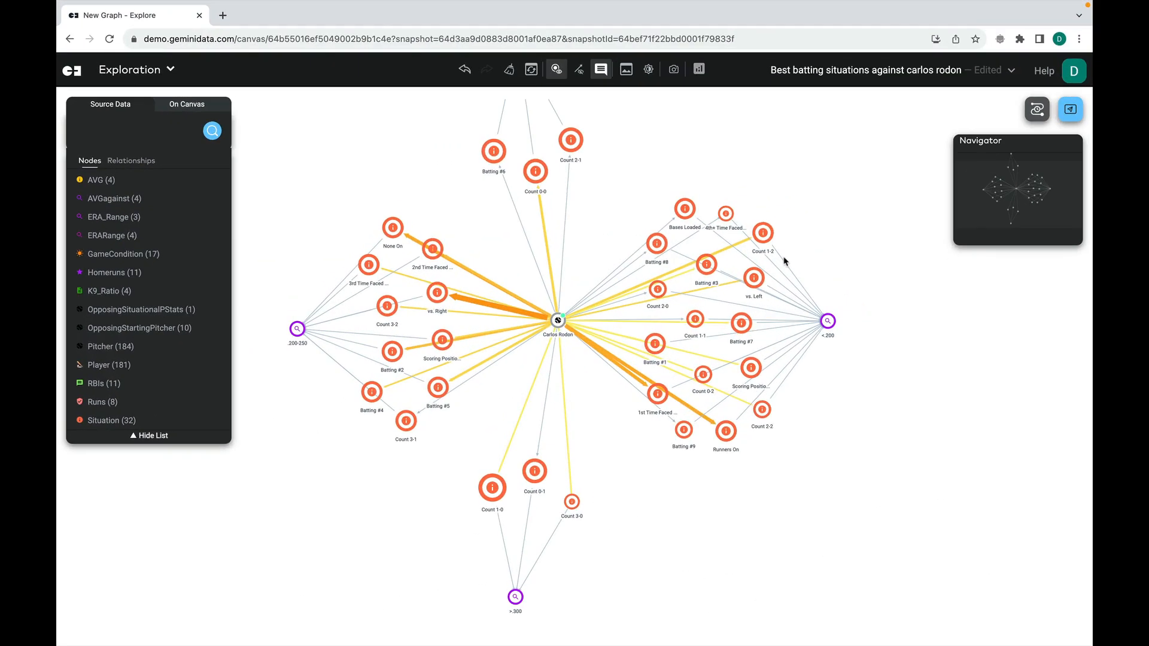
- Generate a graph story for the snapshot Best batting situations against carlos rodon, without an additional prompt
left_click(896, 77)
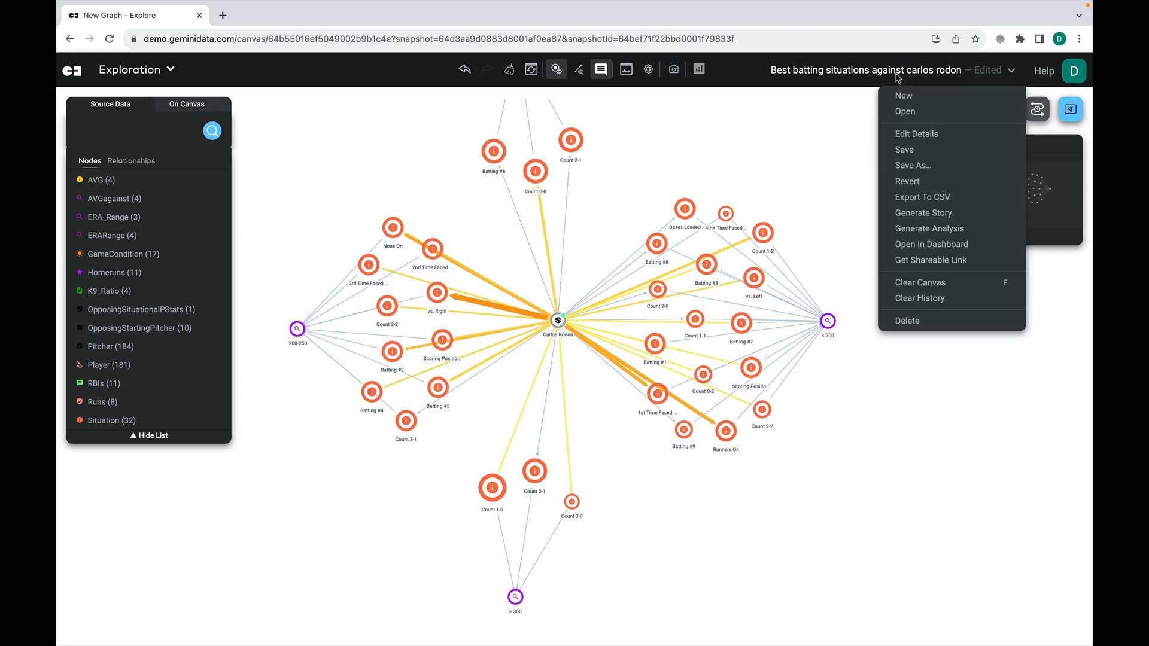
left_click(985, 213)
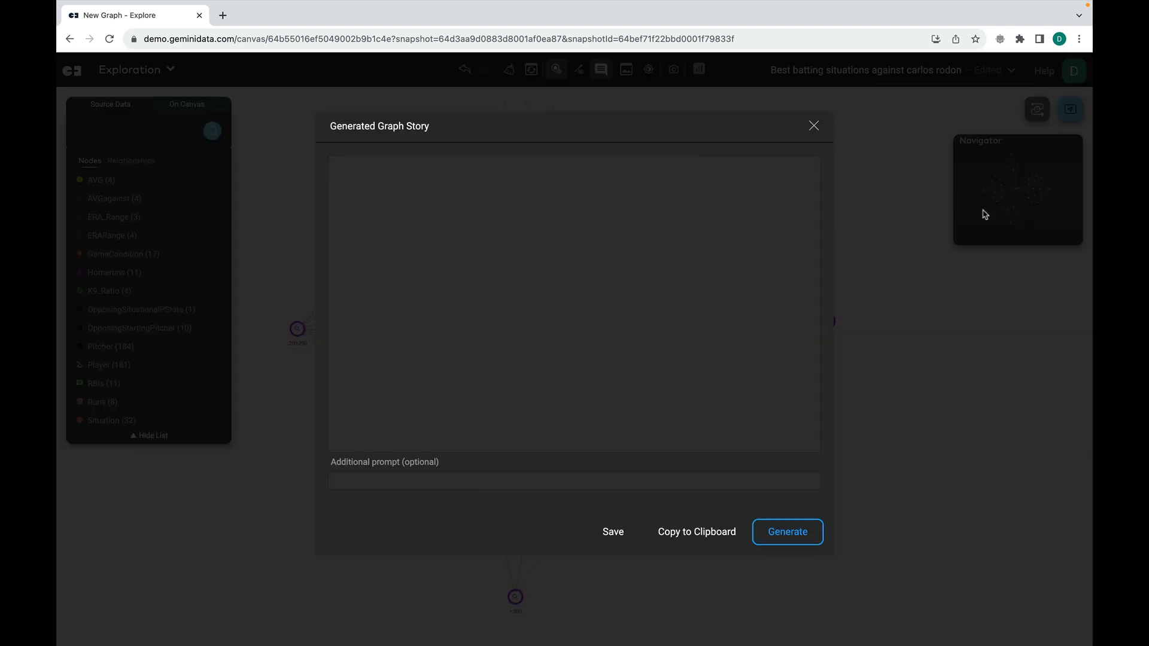
left_click(786, 537)
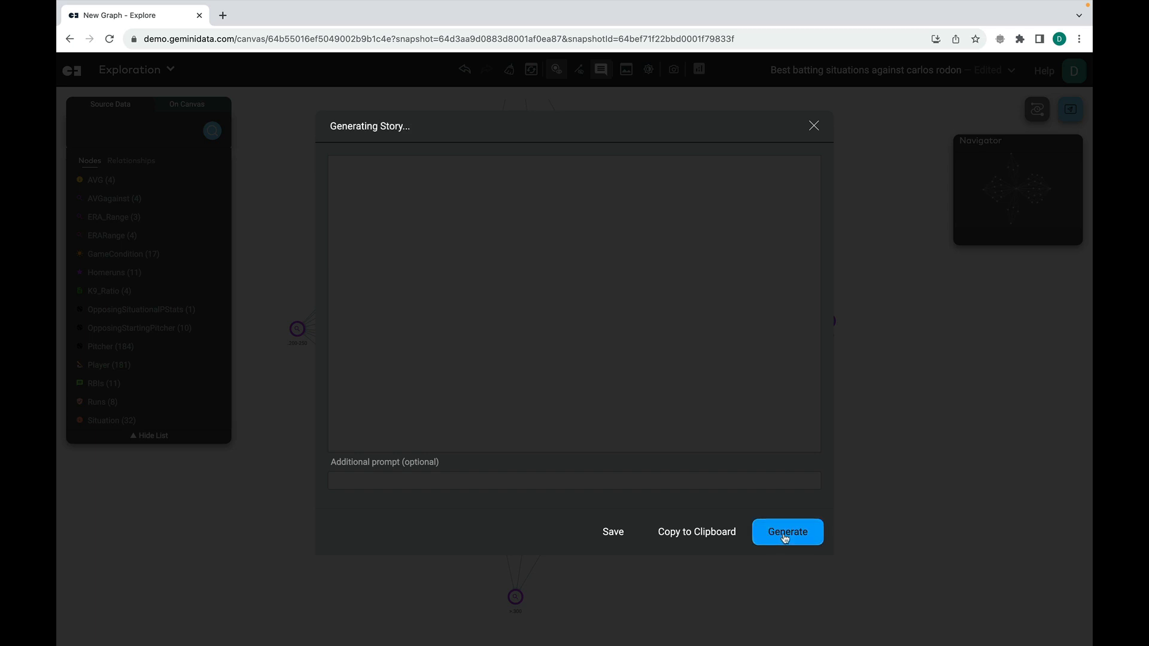